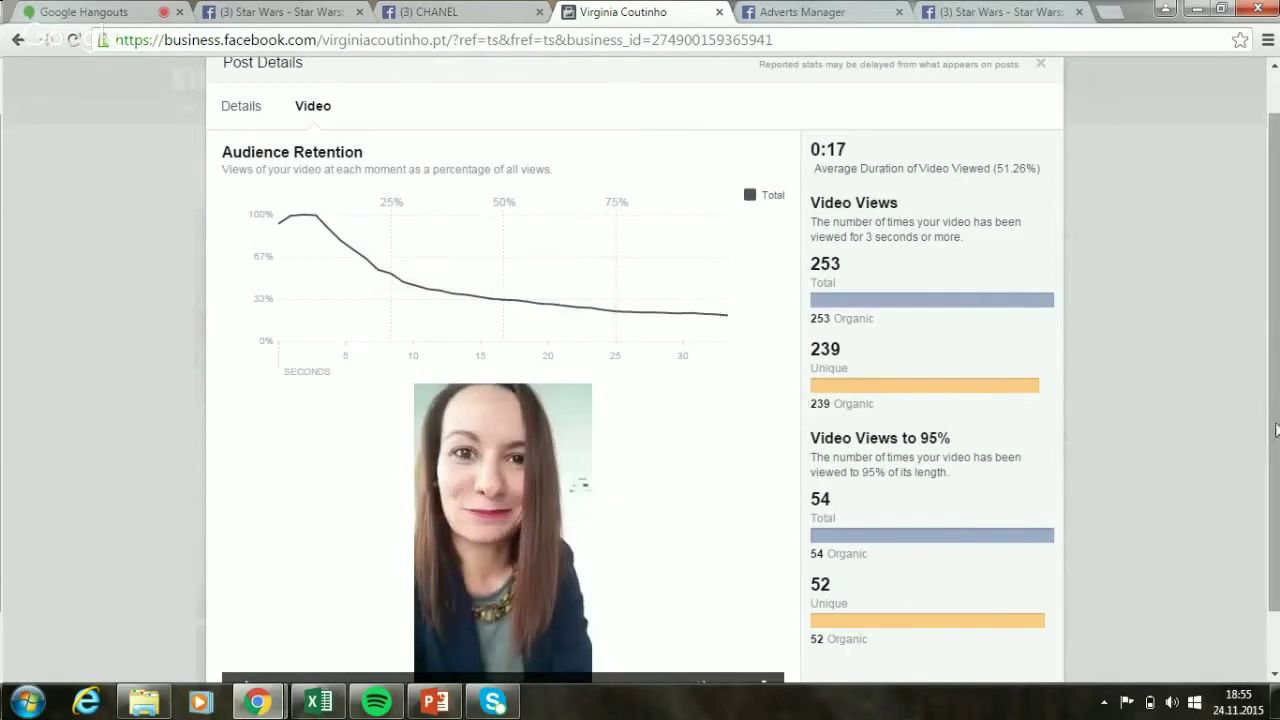
- Finish reviewing the video's retention statistics, close the post details, and open the page's Insights overview
scroll(1277, 455, "down", 1)
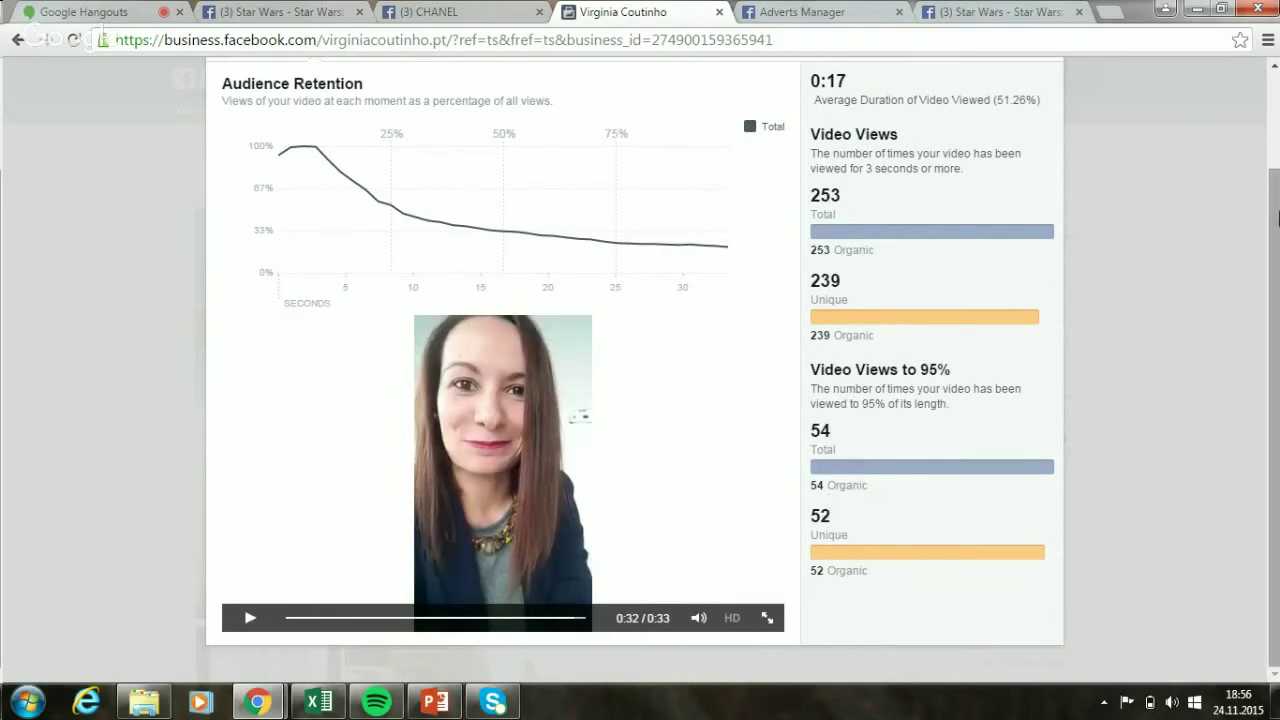
scroll(1278, 217, "up", 3)
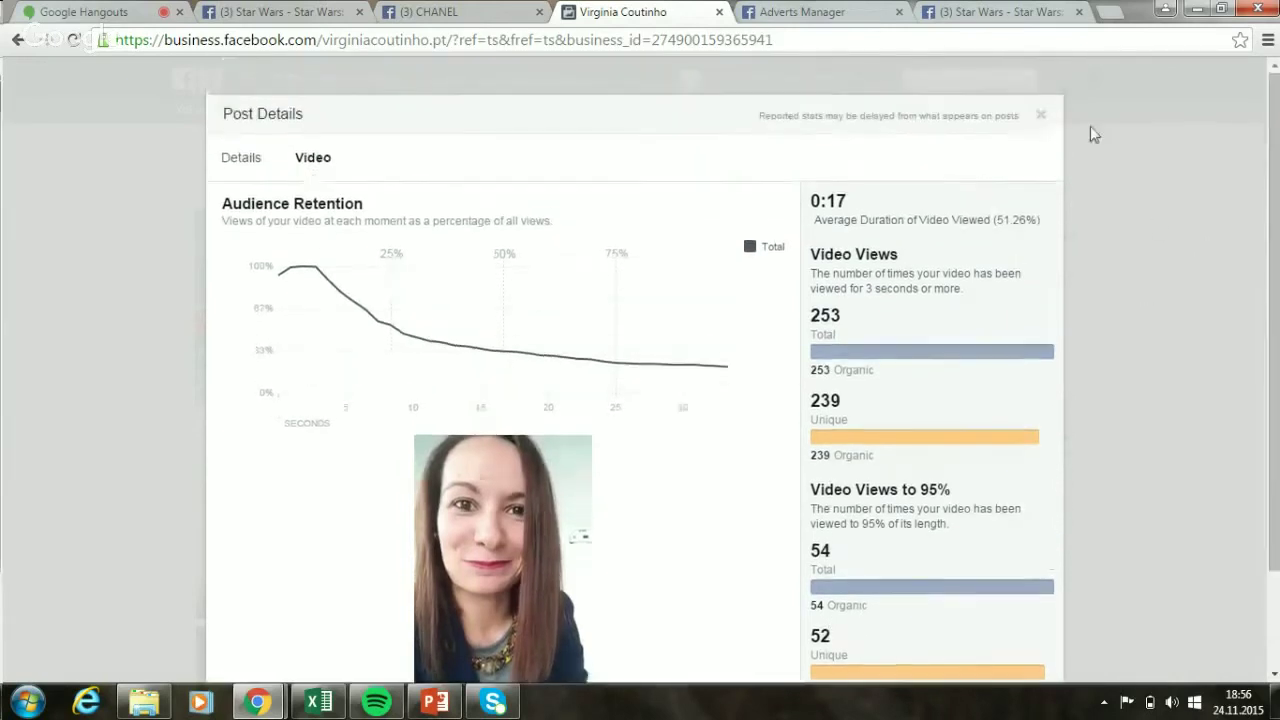
left_click(1041, 117)
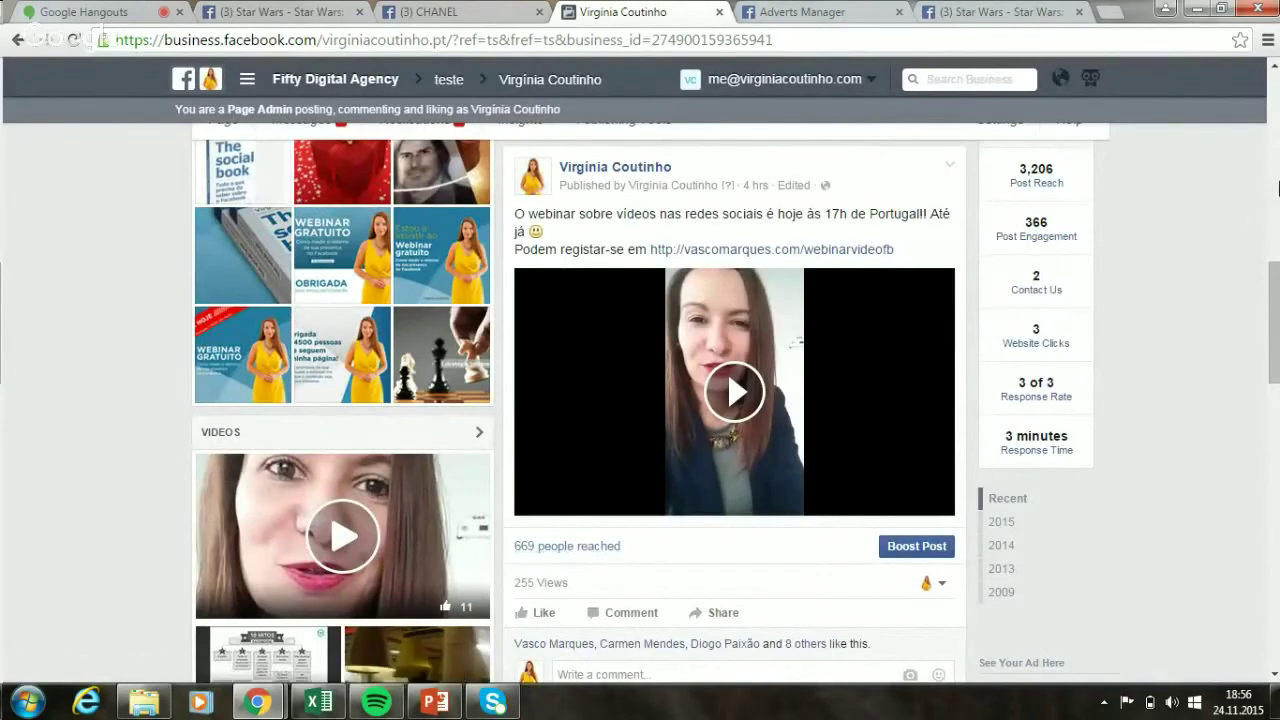
left_click(1273, 155)
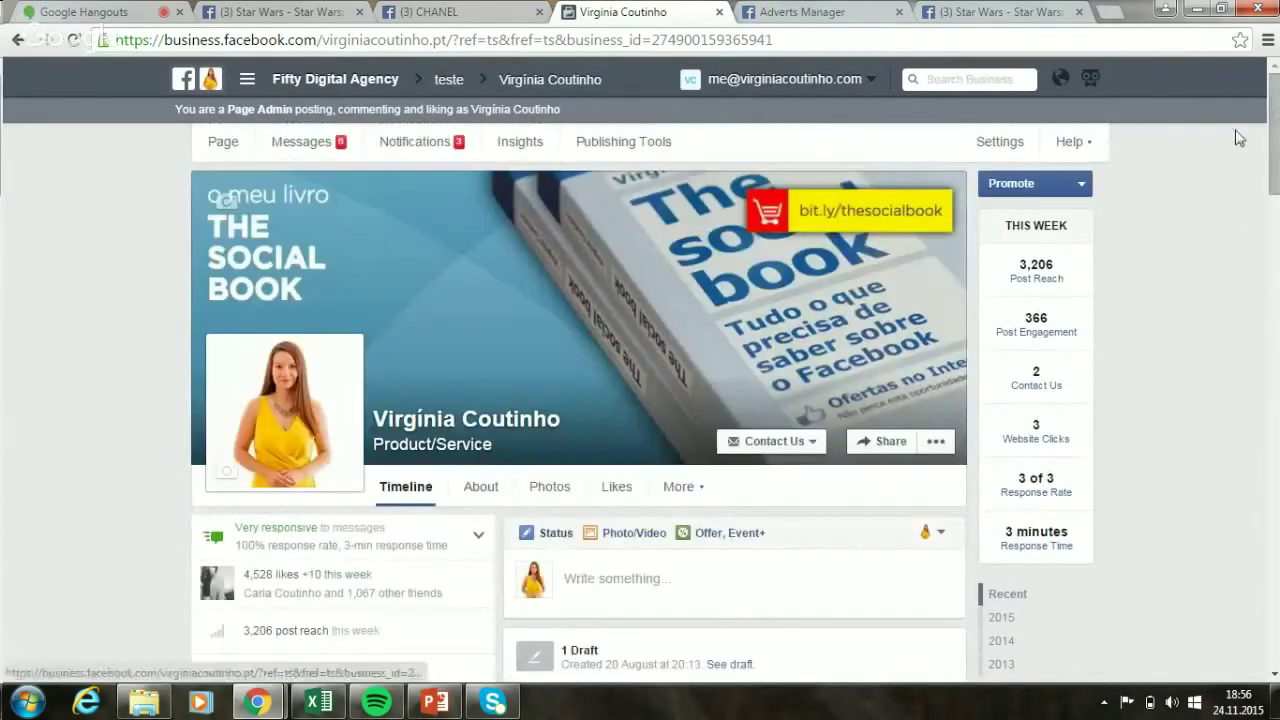
left_click(513, 146)
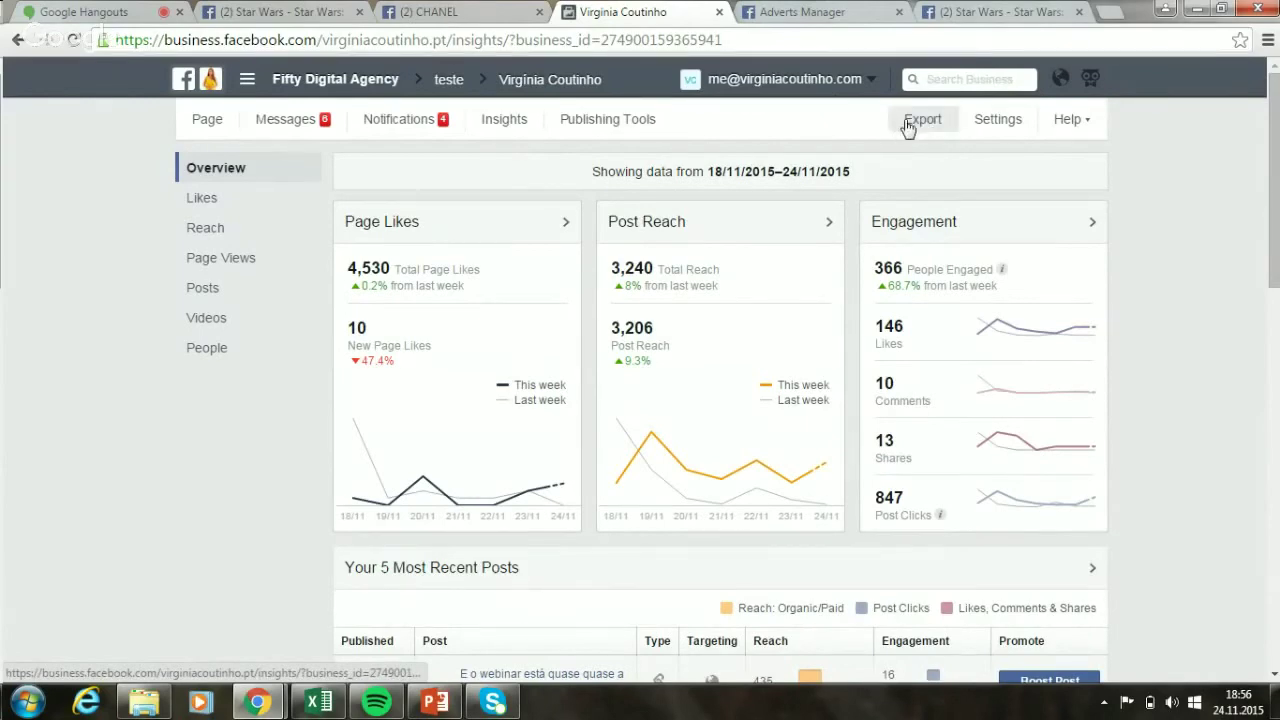
- Export the page's Video data as Excel (.xls) for the date range 27 October 2015 to 24 November 2015
left_click(909, 122)
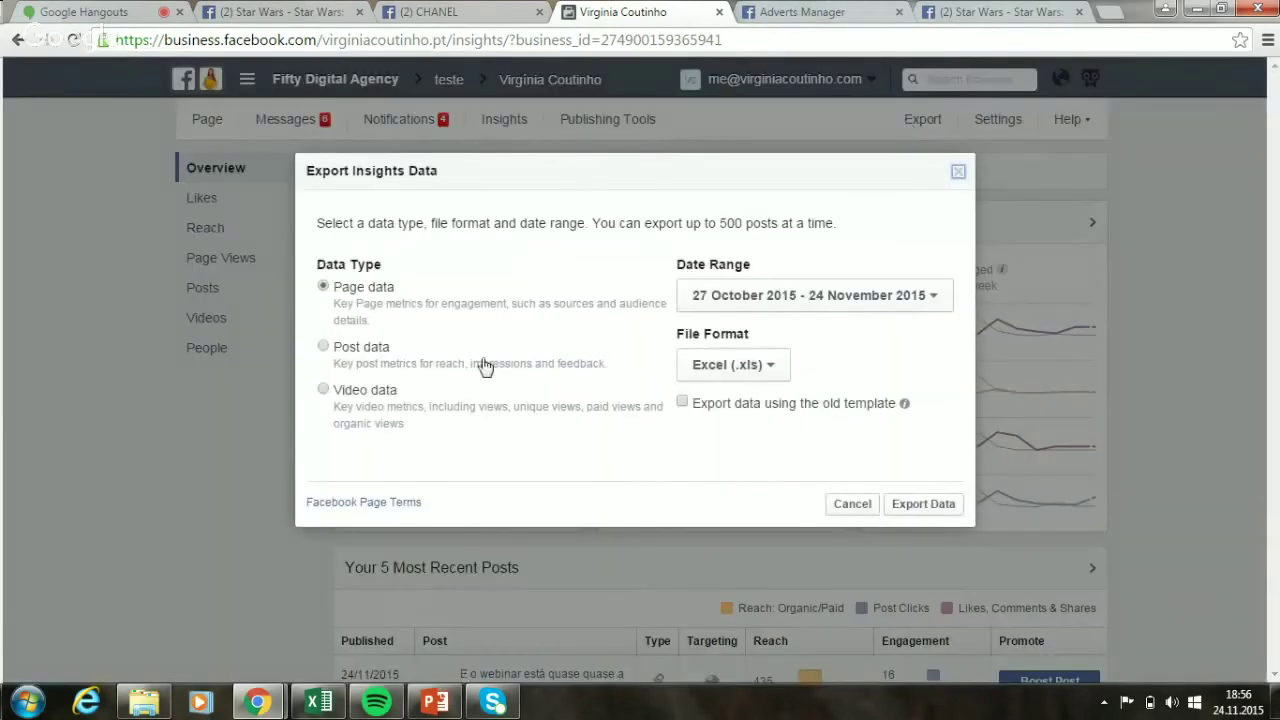
left_click(322, 390)
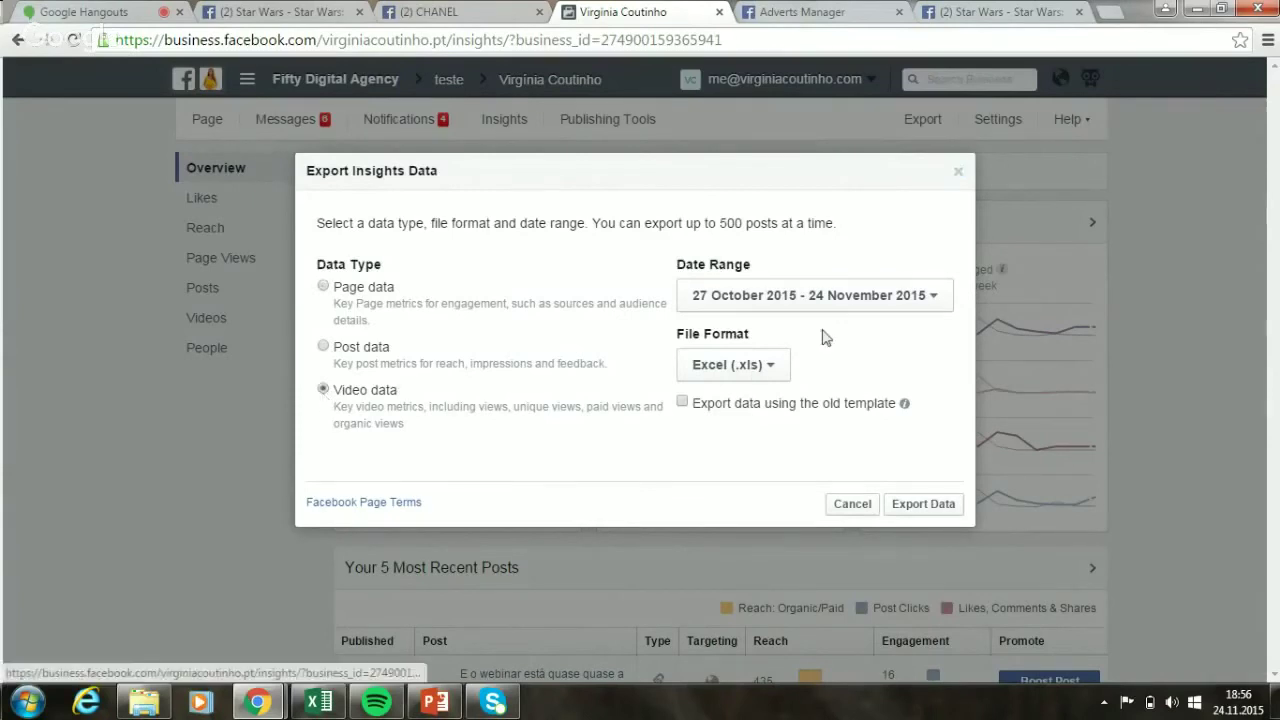
left_click(817, 297)
left_click(745, 432)
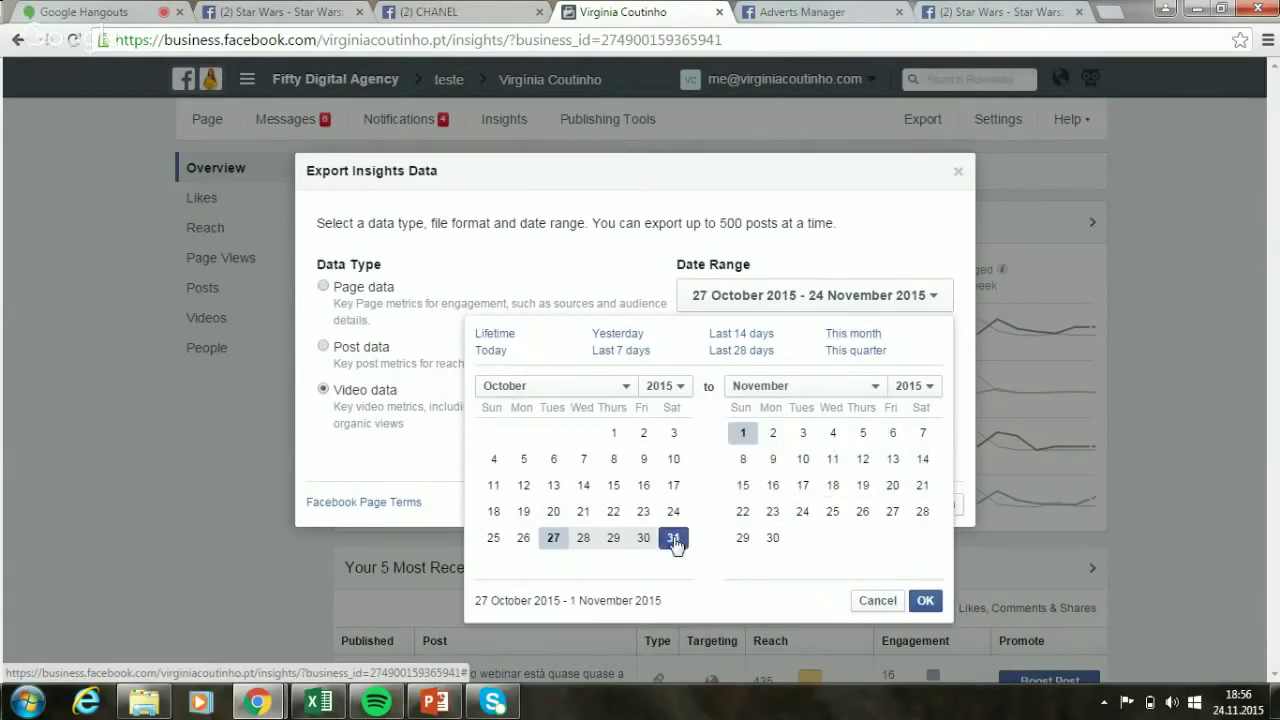
left_click(805, 513)
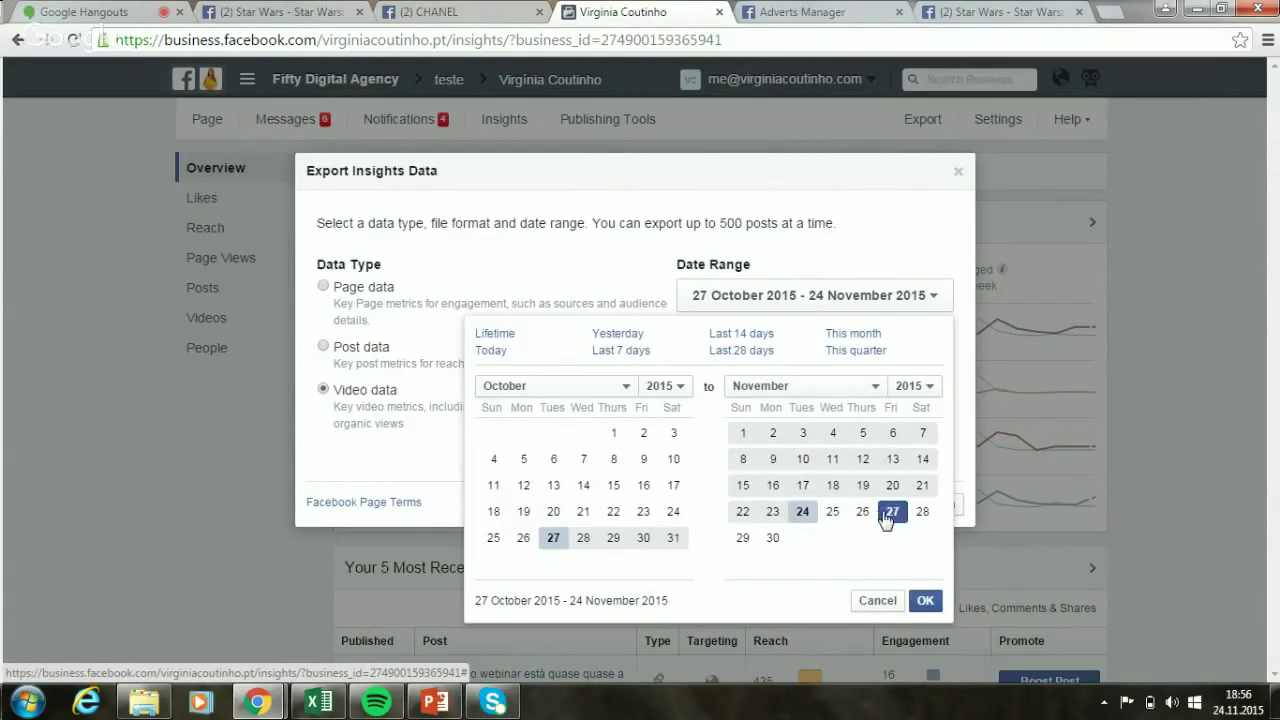
left_click(923, 598)
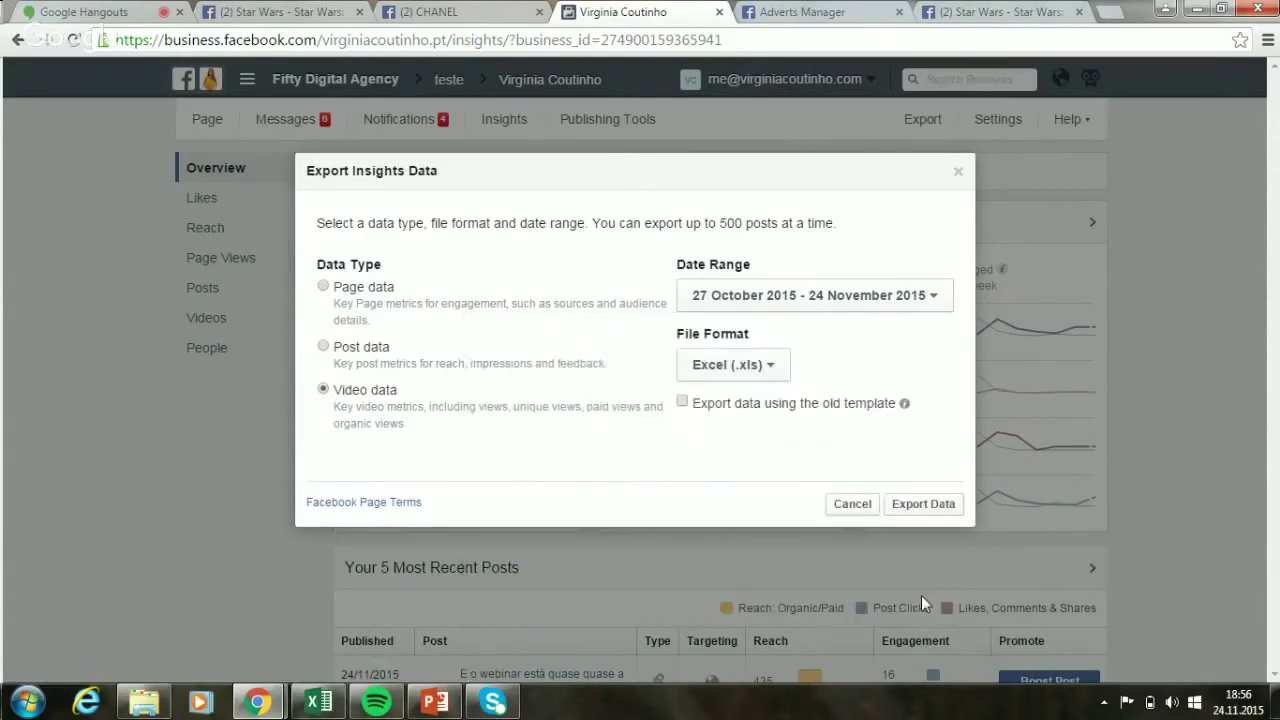
left_click(914, 514)
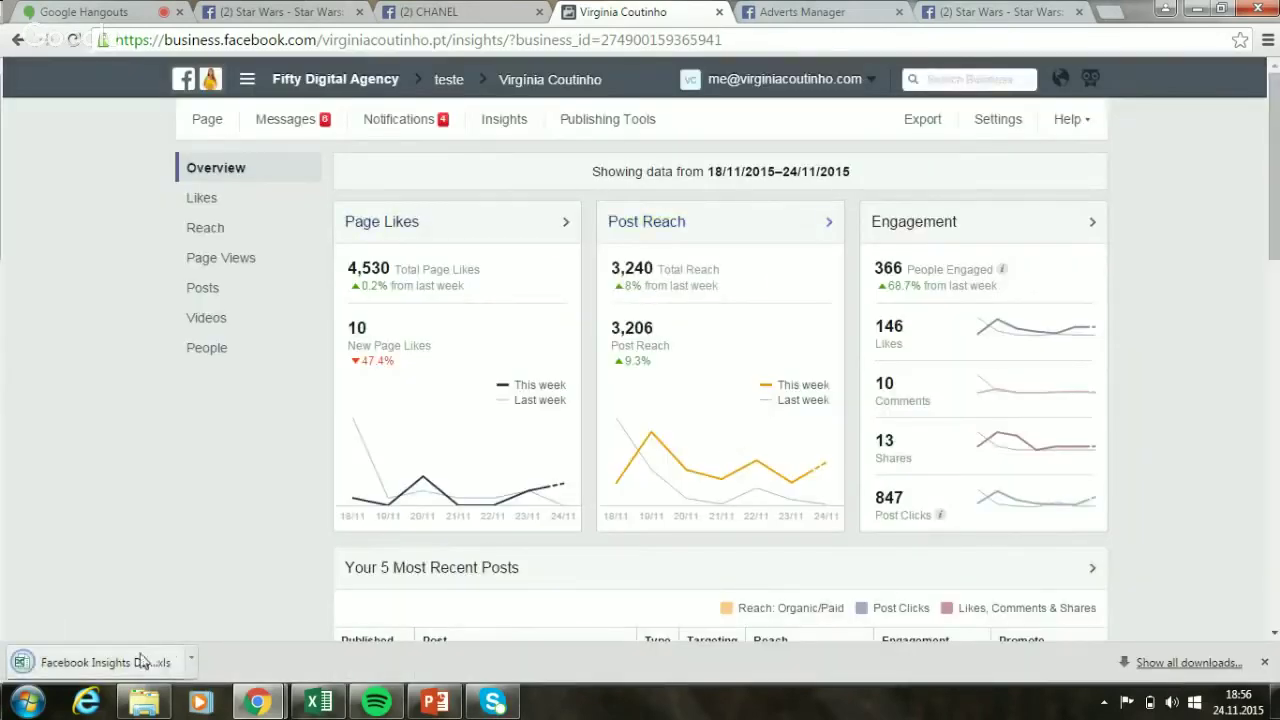
- Open the downloaded Facebook Insights video export in Excel, accepting its mismatched file format
left_click(135, 660)
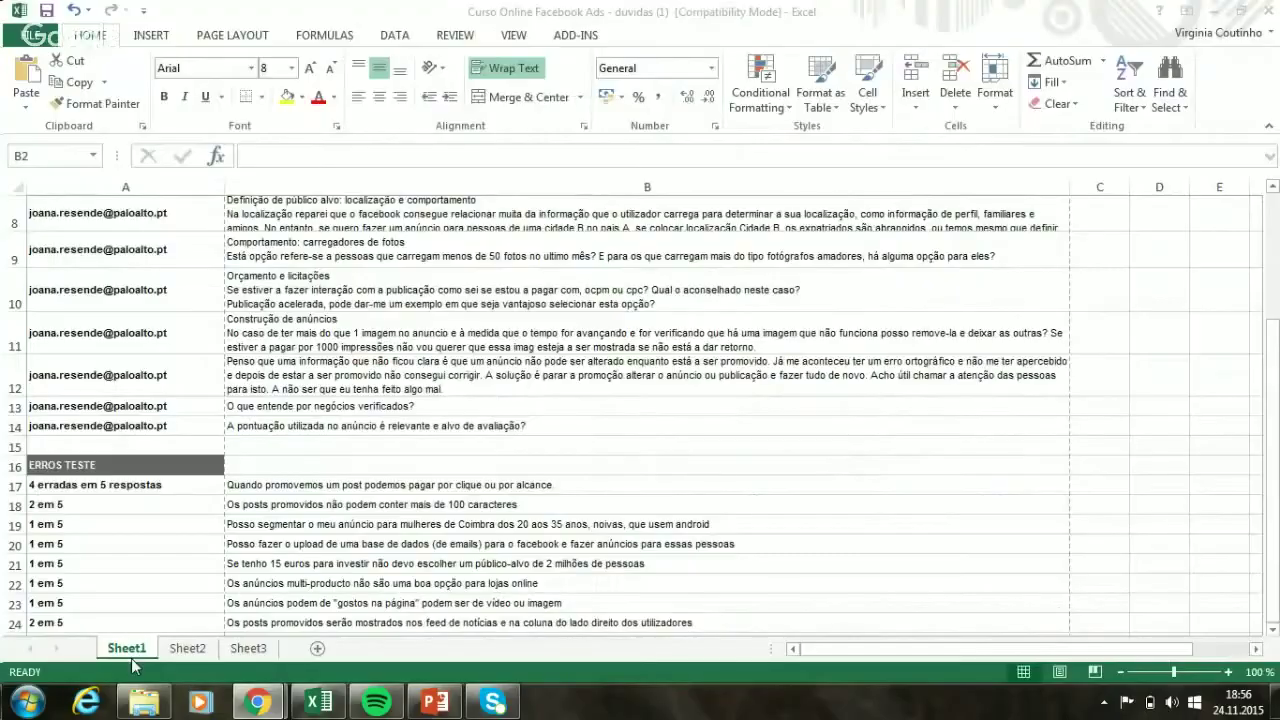
left_click(1212, 12)
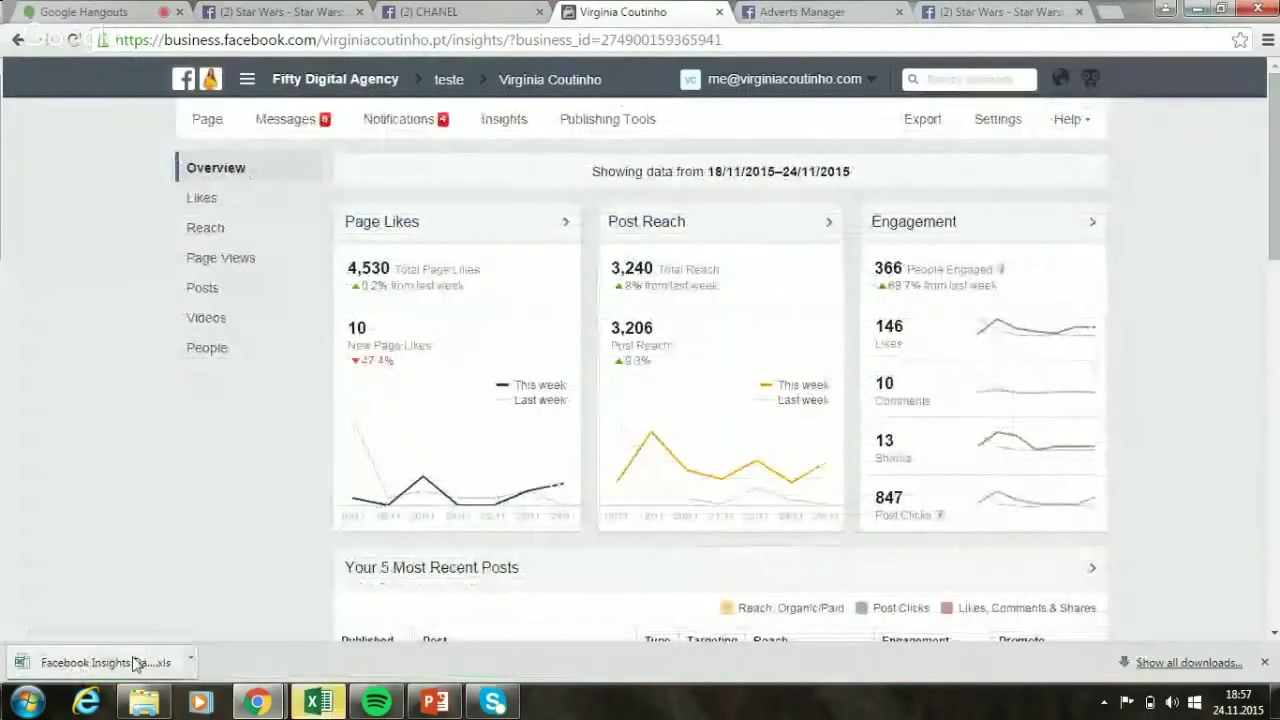
left_click(133, 660)
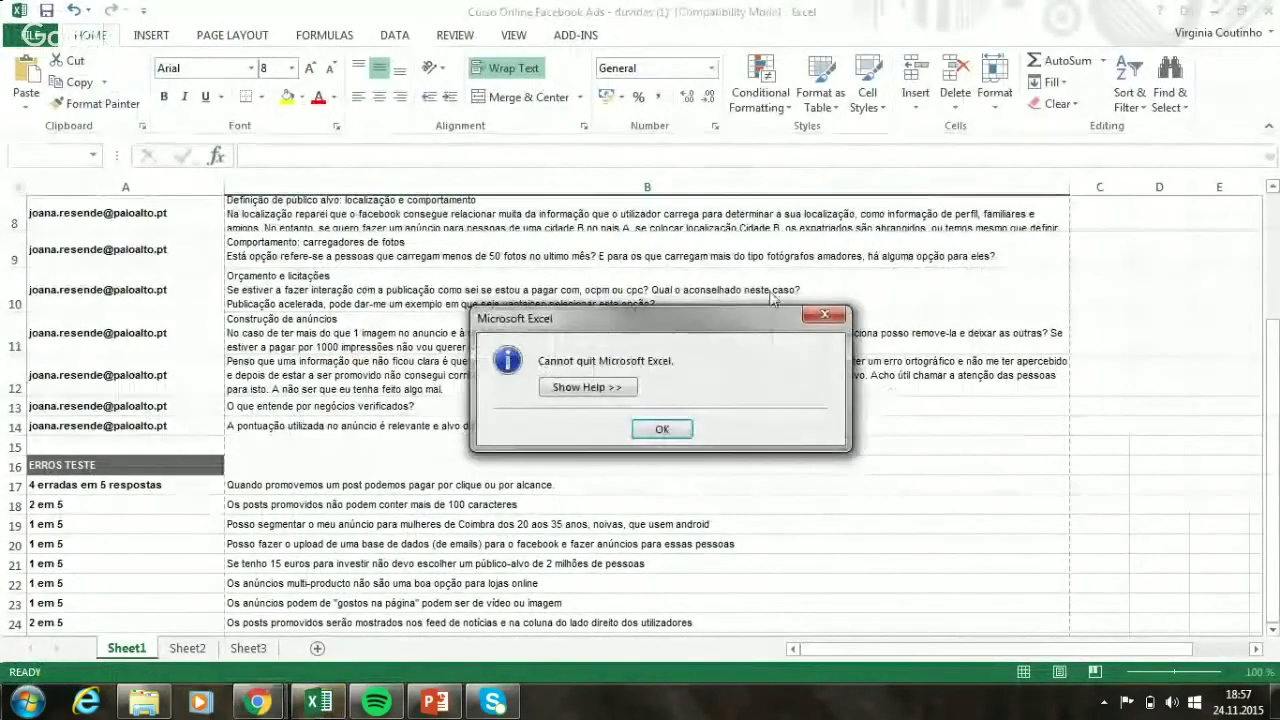
left_click(655, 428)
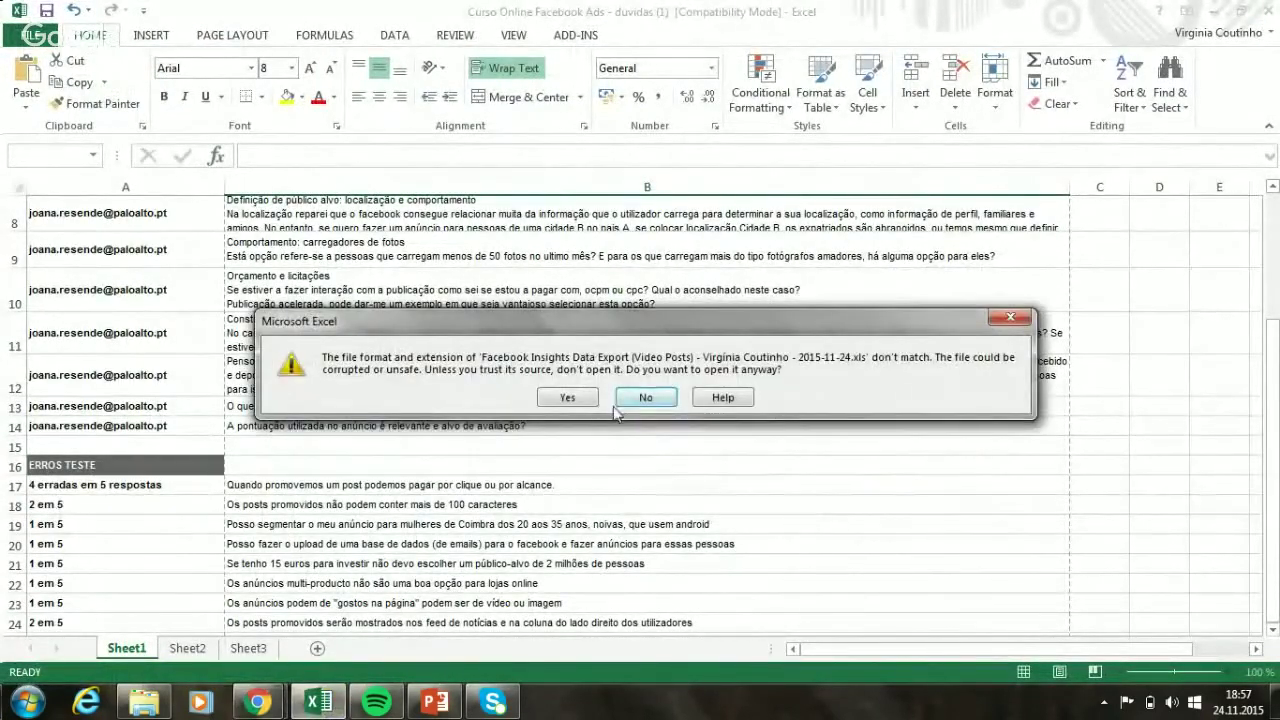
left_click(569, 400)
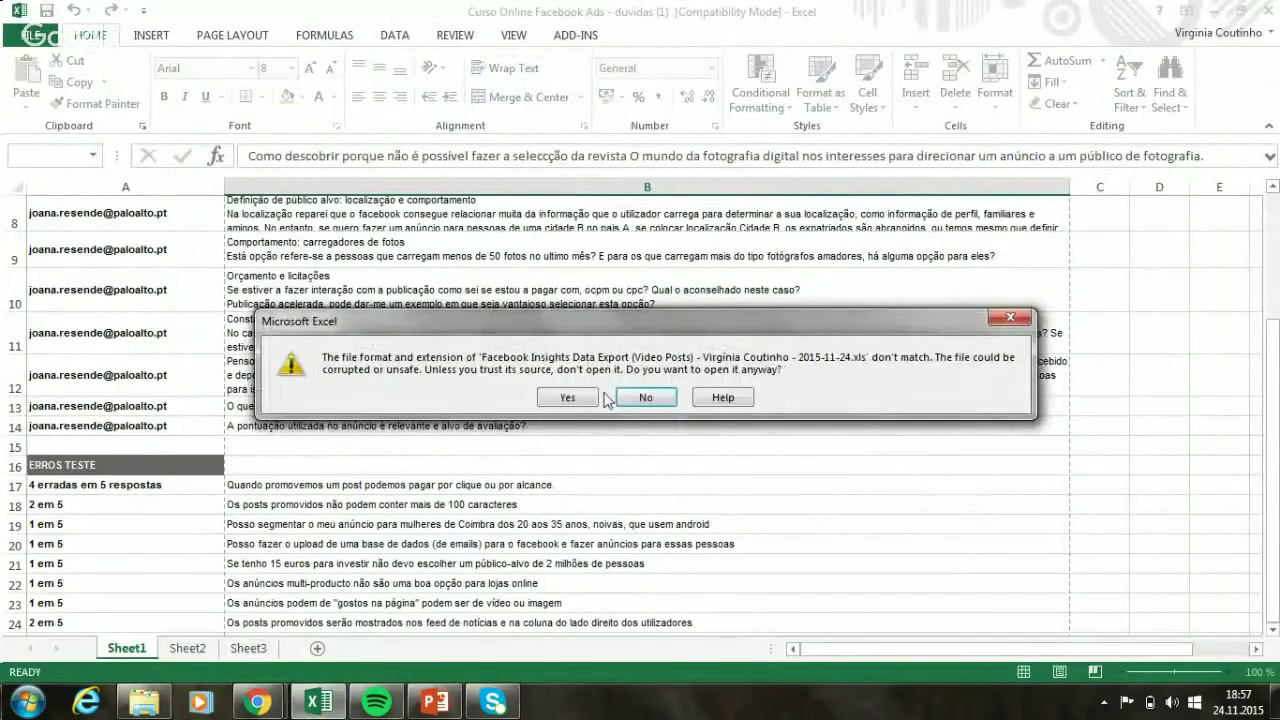
left_click(582, 398)
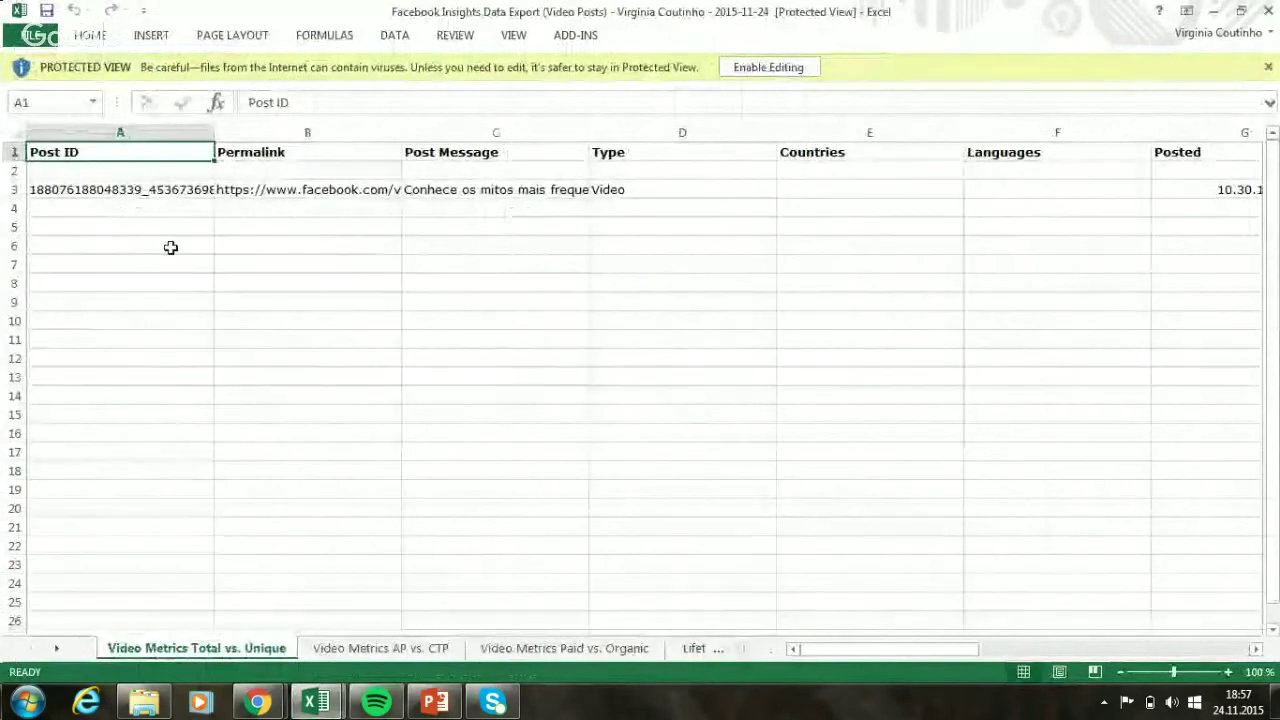
- Read the exported video post's row on the Video Metrics Total vs. Unique sheet, from Post ID through Lifetime Post Total Impressions
left_click(137, 194)
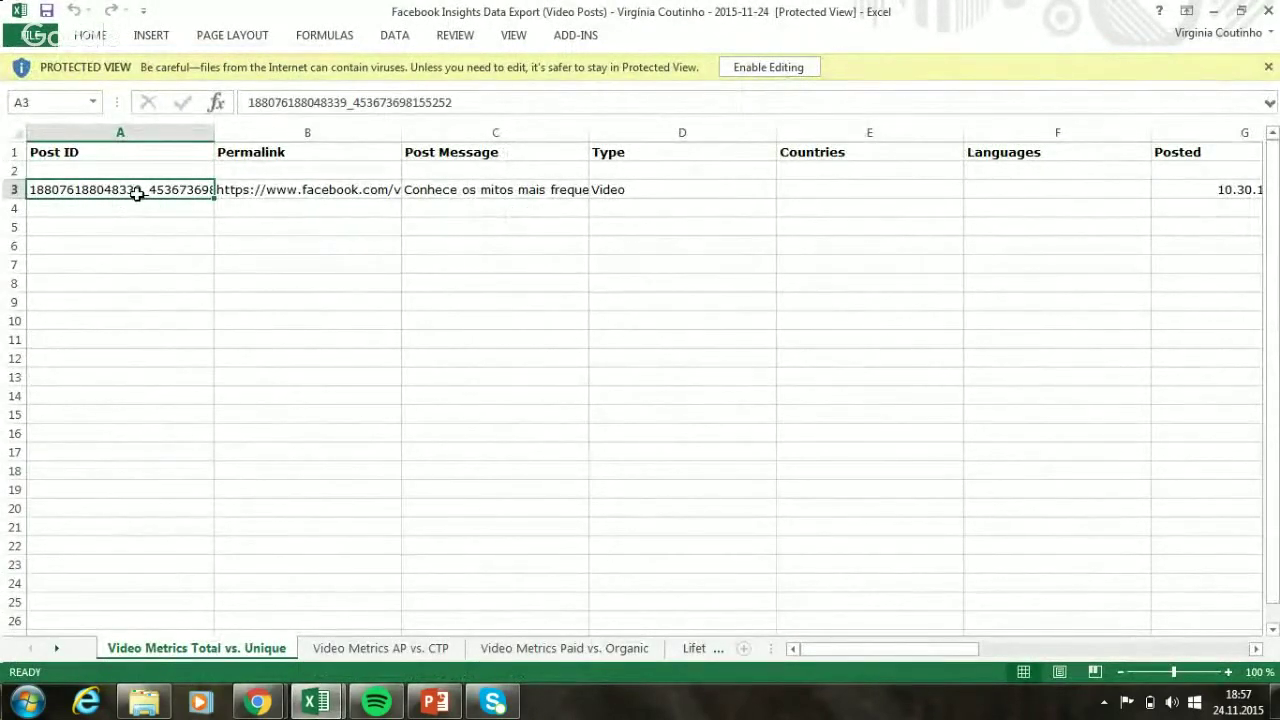
key("Right")
key("Right")
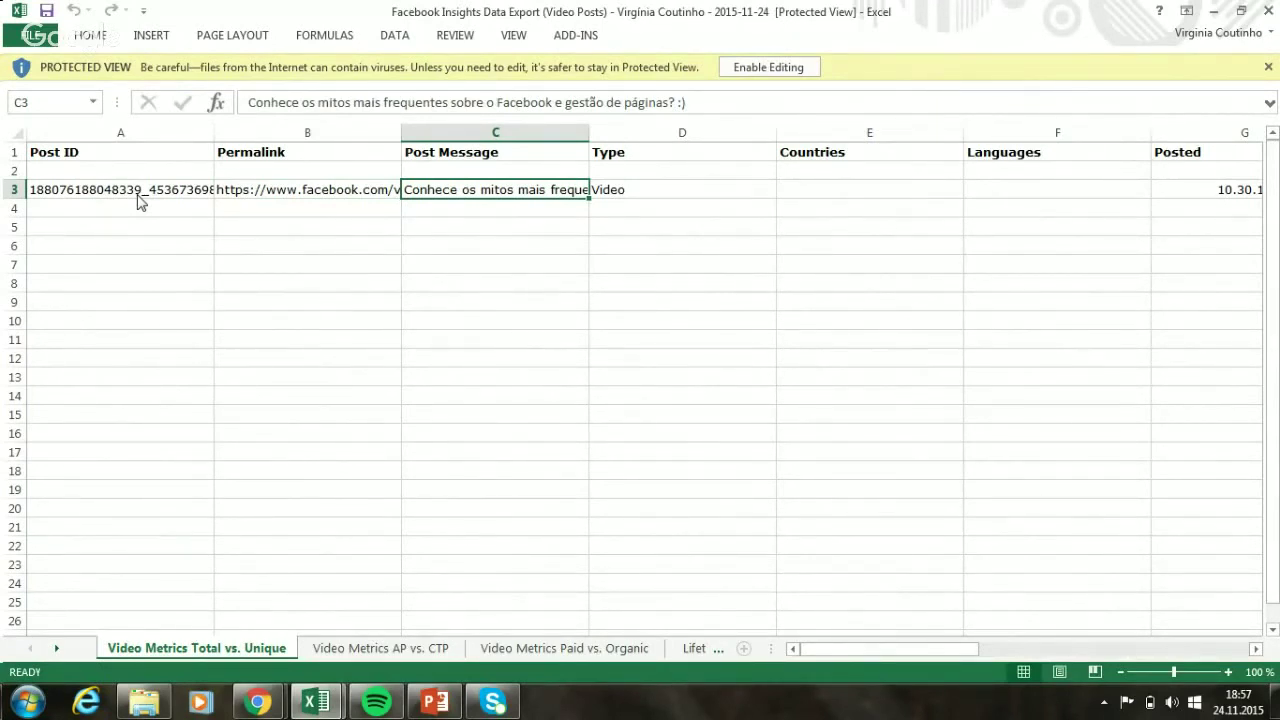
key("Right")
key("Right")
key("Right")
key("Right")
key("Right")
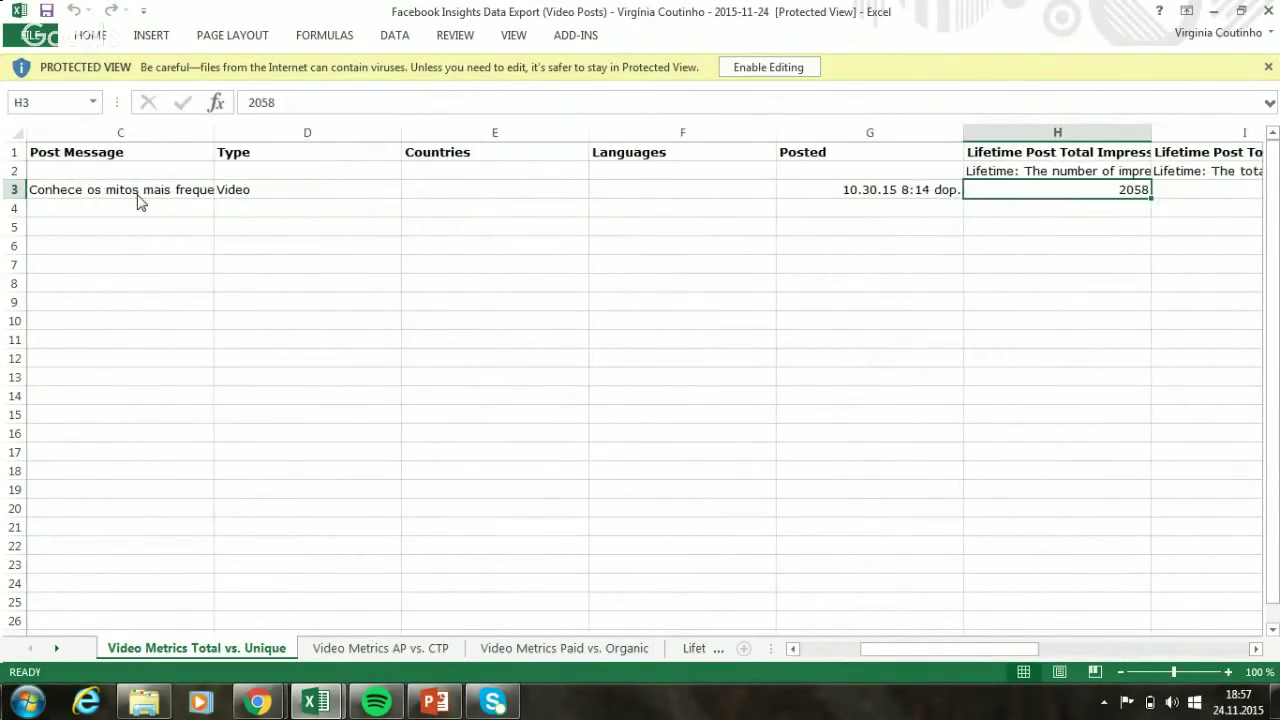
- Read the metric names and row 2 descriptions from Lifetime Post Total Impressions through Lifetime Unique Views to 95%
key("Up")
key("Up")
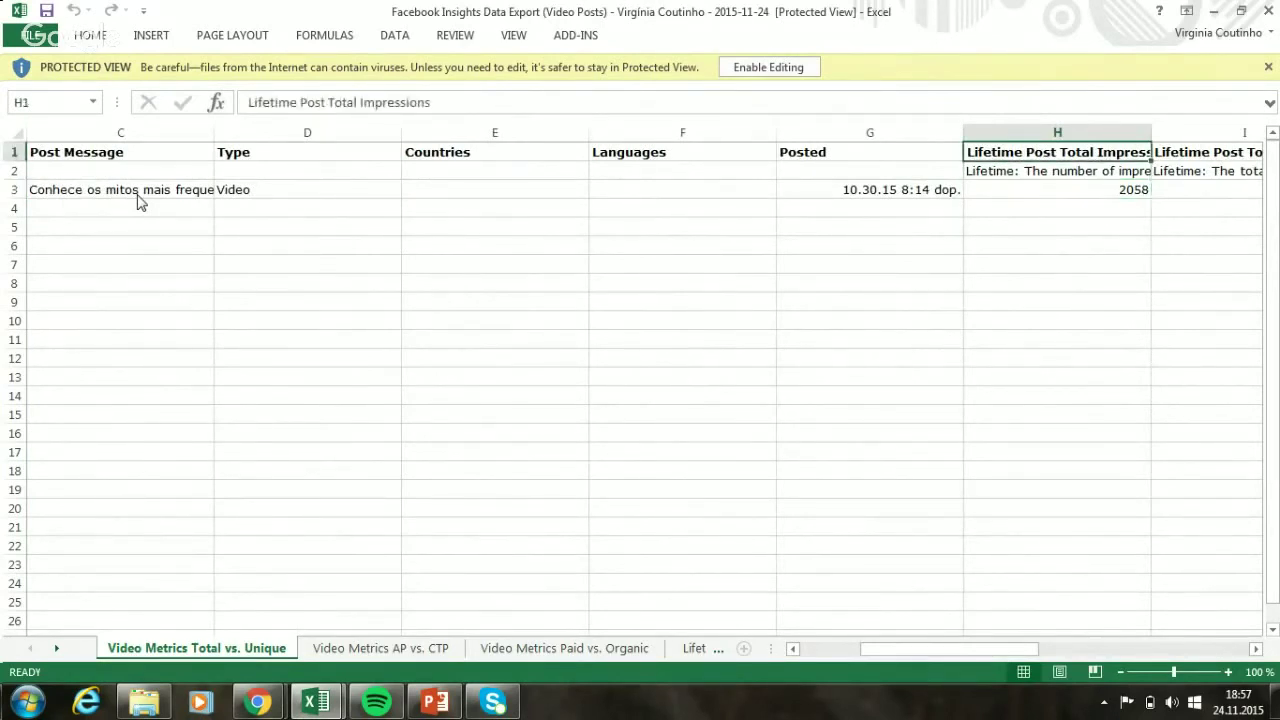
key("Down")
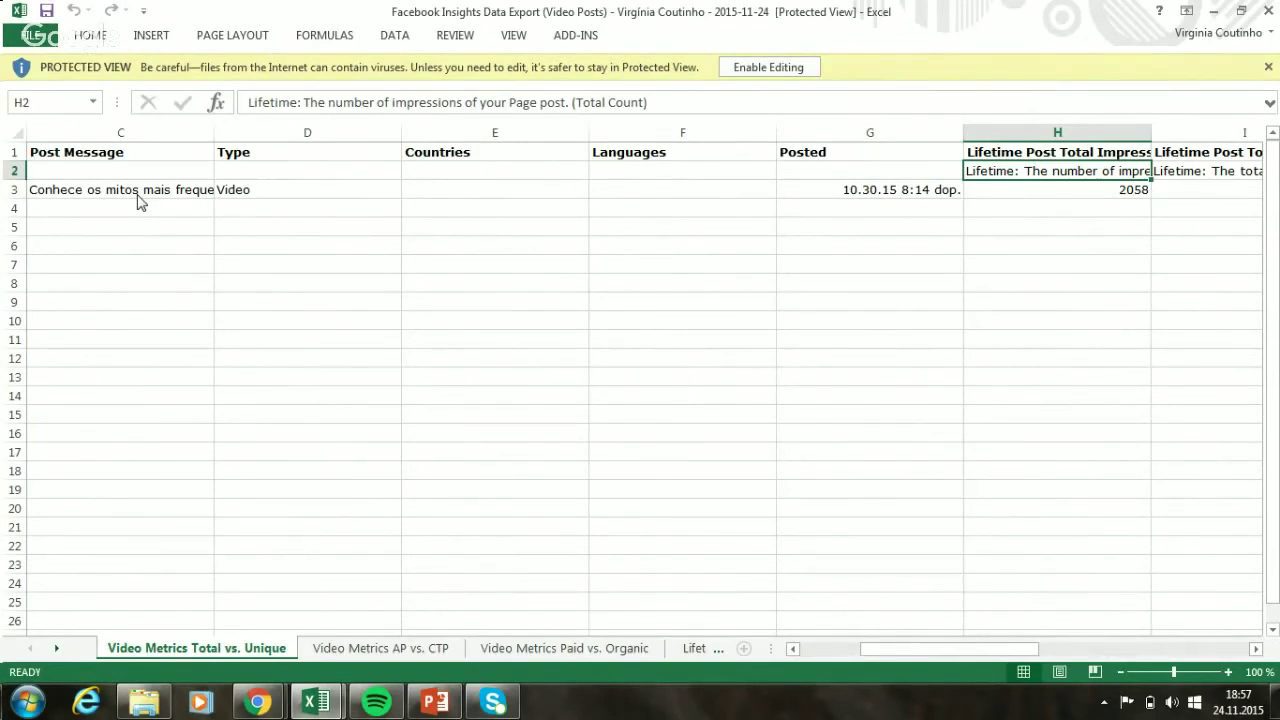
key("Right")
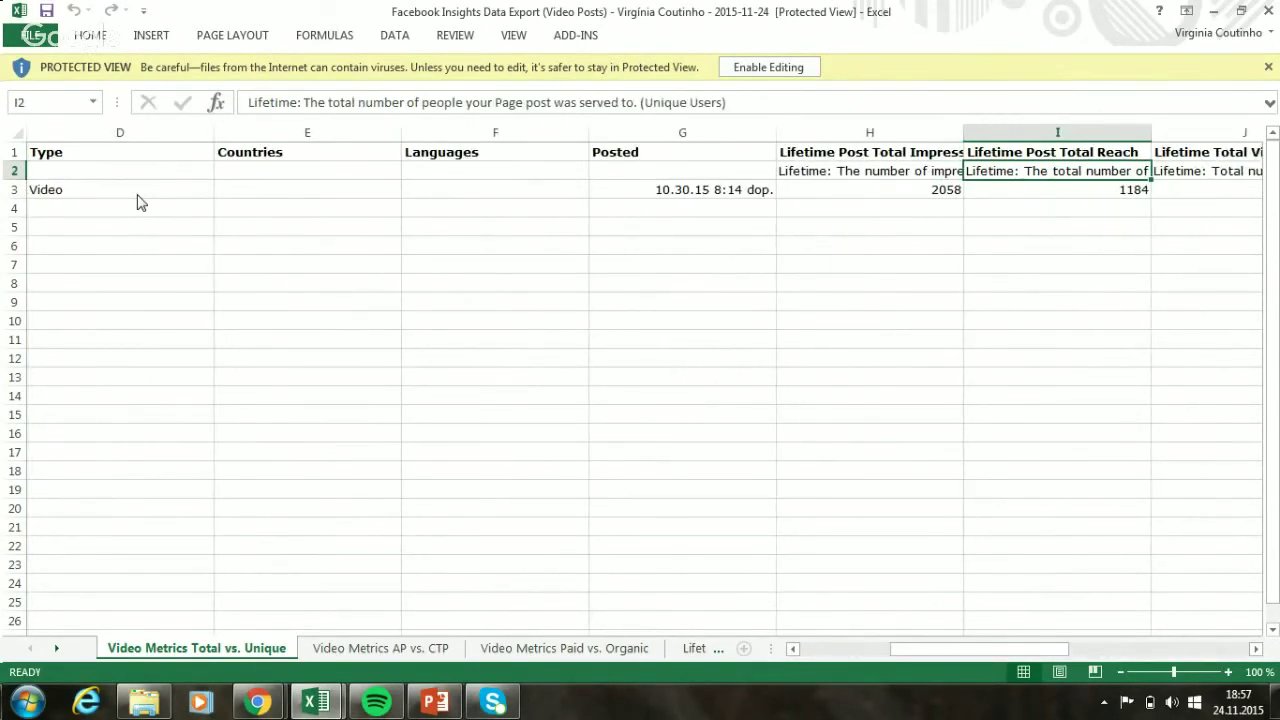
key("Right")
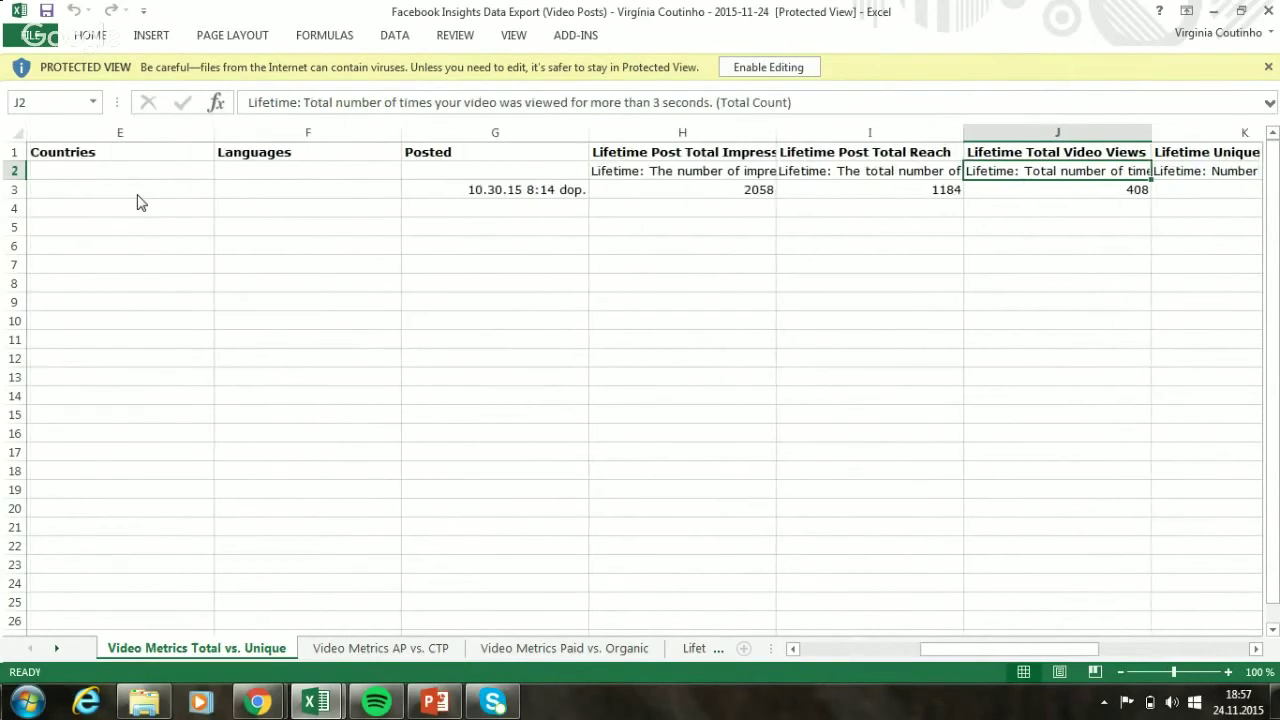
key("Right")
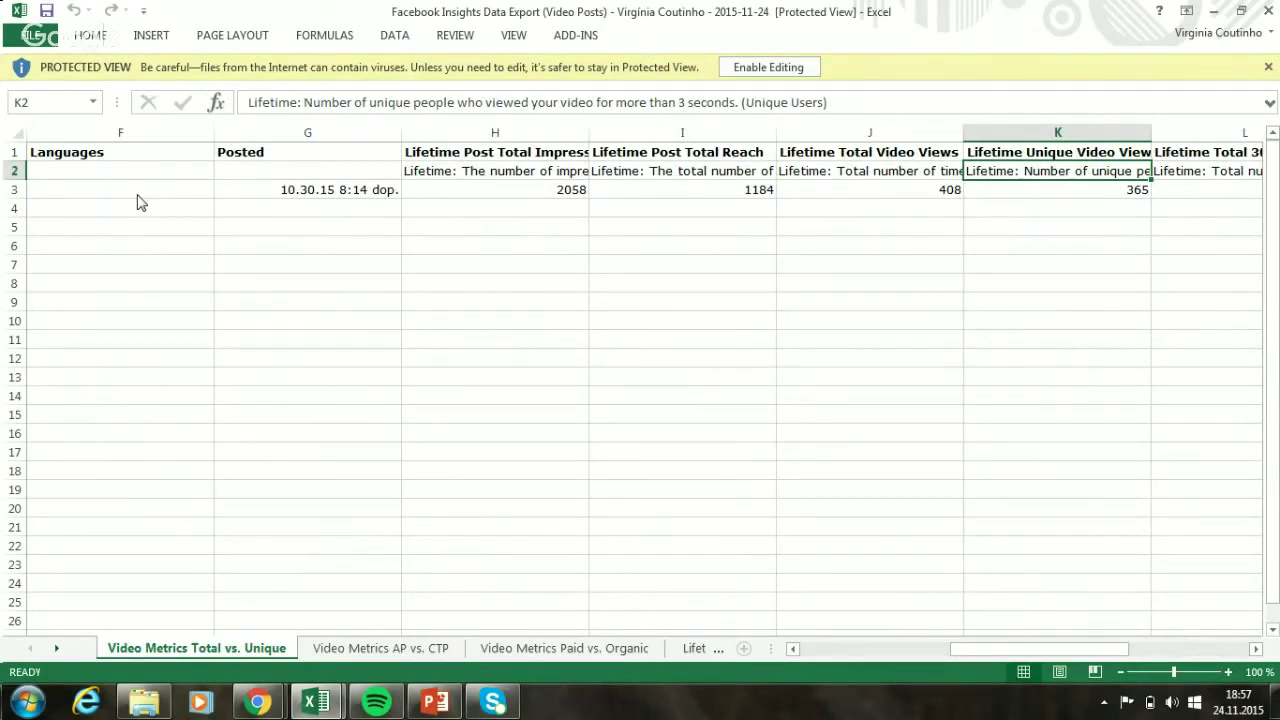
key("Right")
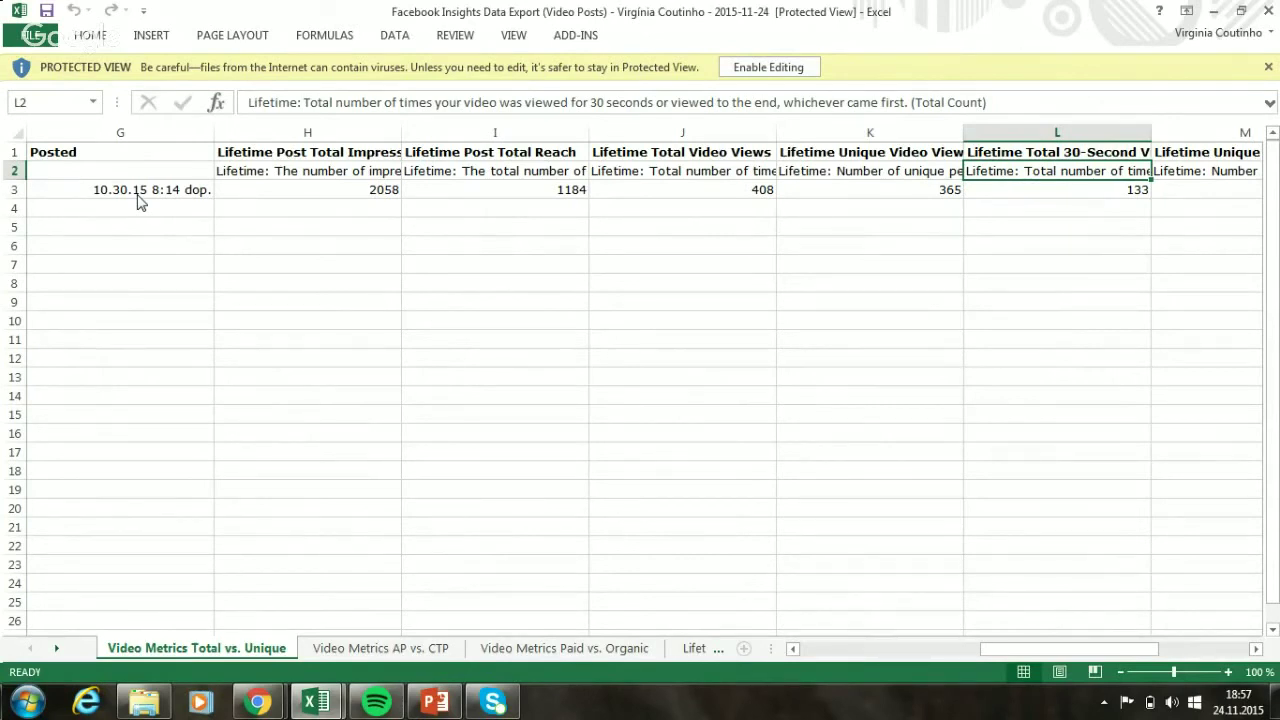
key("Right")
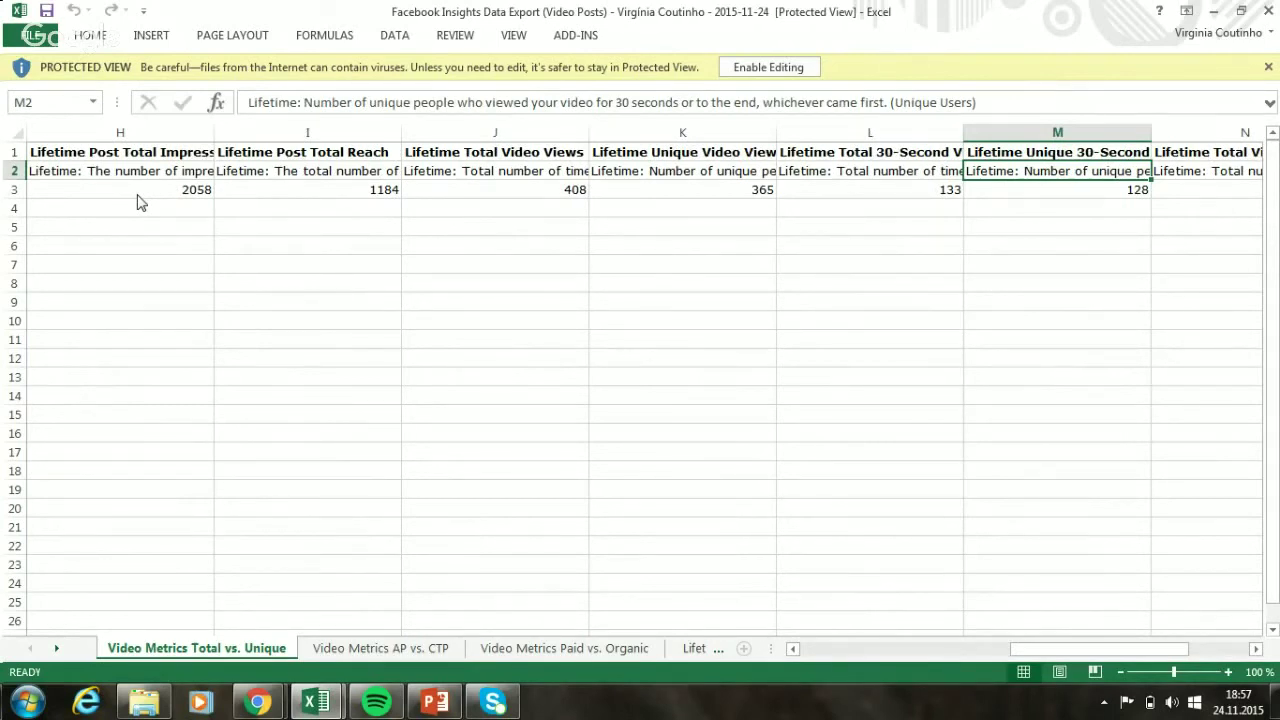
key("Right")
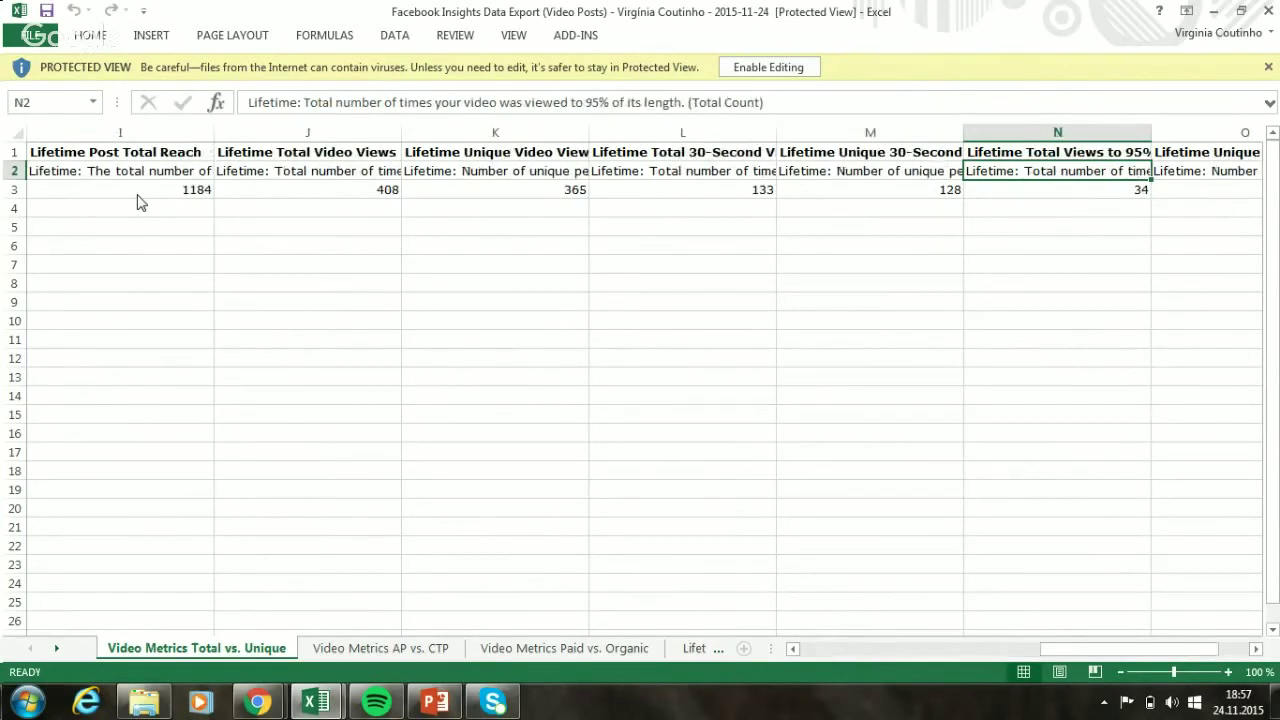
key("Right")
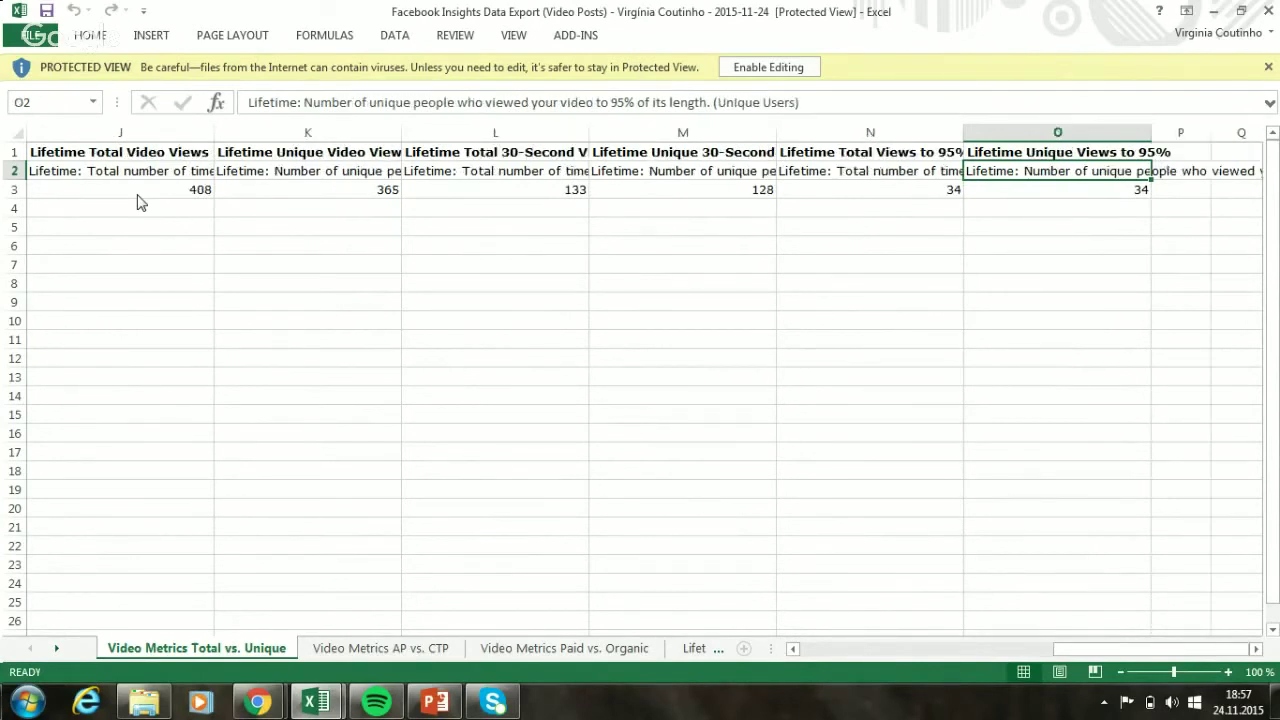
key("Right")
key("Left")
key("Left")
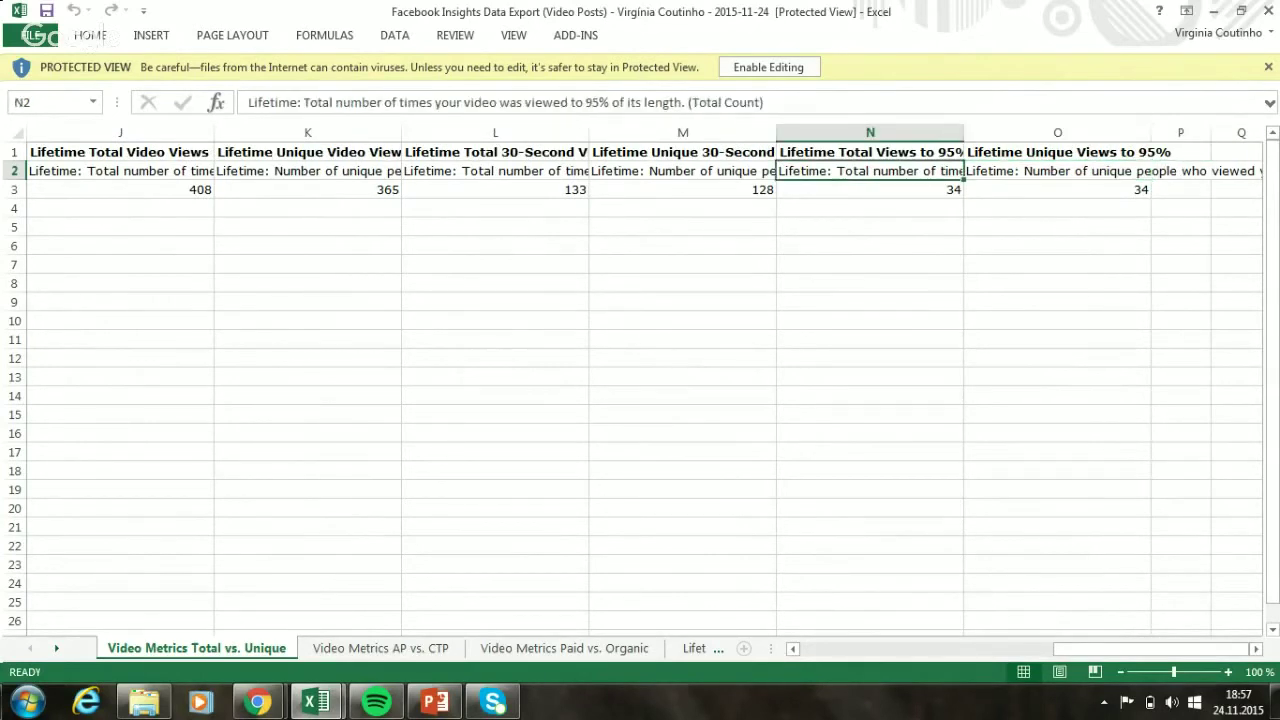
- Examine the video post's row 3 values across all columns of the Video Metrics AP vs. CTP sheet
left_click(337, 651)
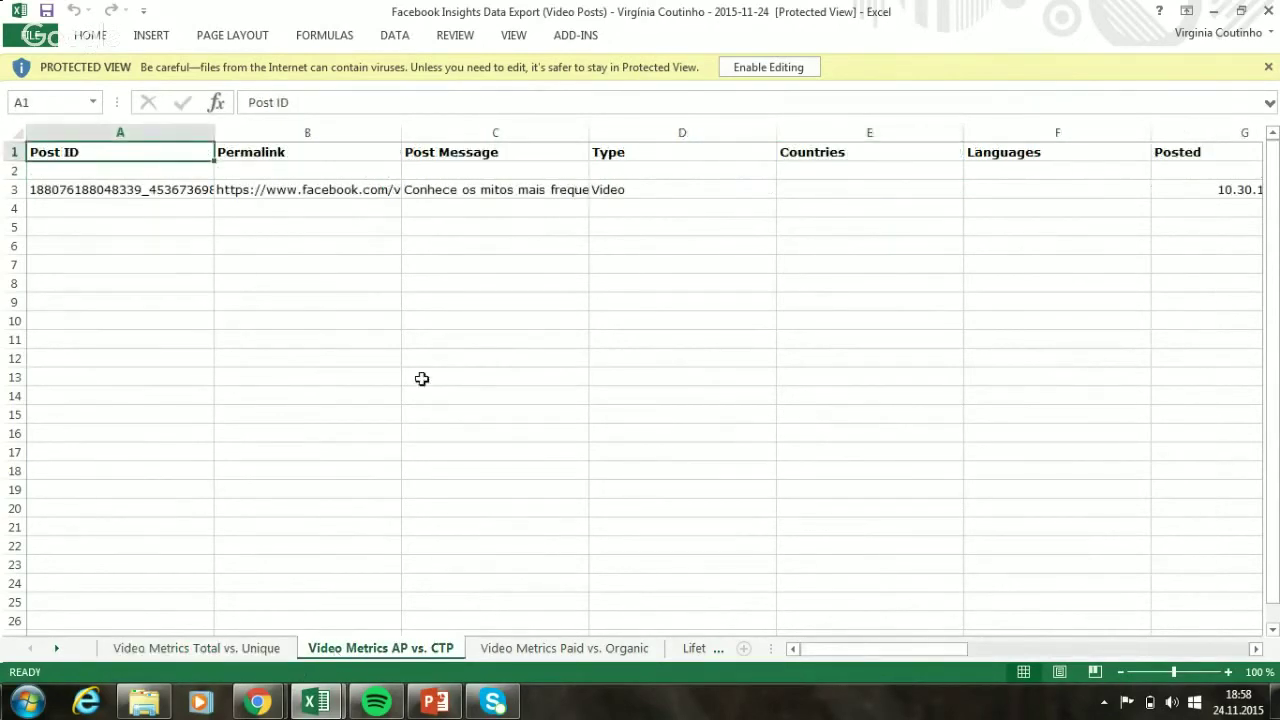
key("Down")
key("Down")
key("Right")
key("Right")
key("Right")
key("Right")
key("Right")
key("Right")
key("Right")
key("Right")
key("Right")
key("Right")
key("Right")
key("Right")
key("Right")
key("Right")
key("Right")
key("Right")
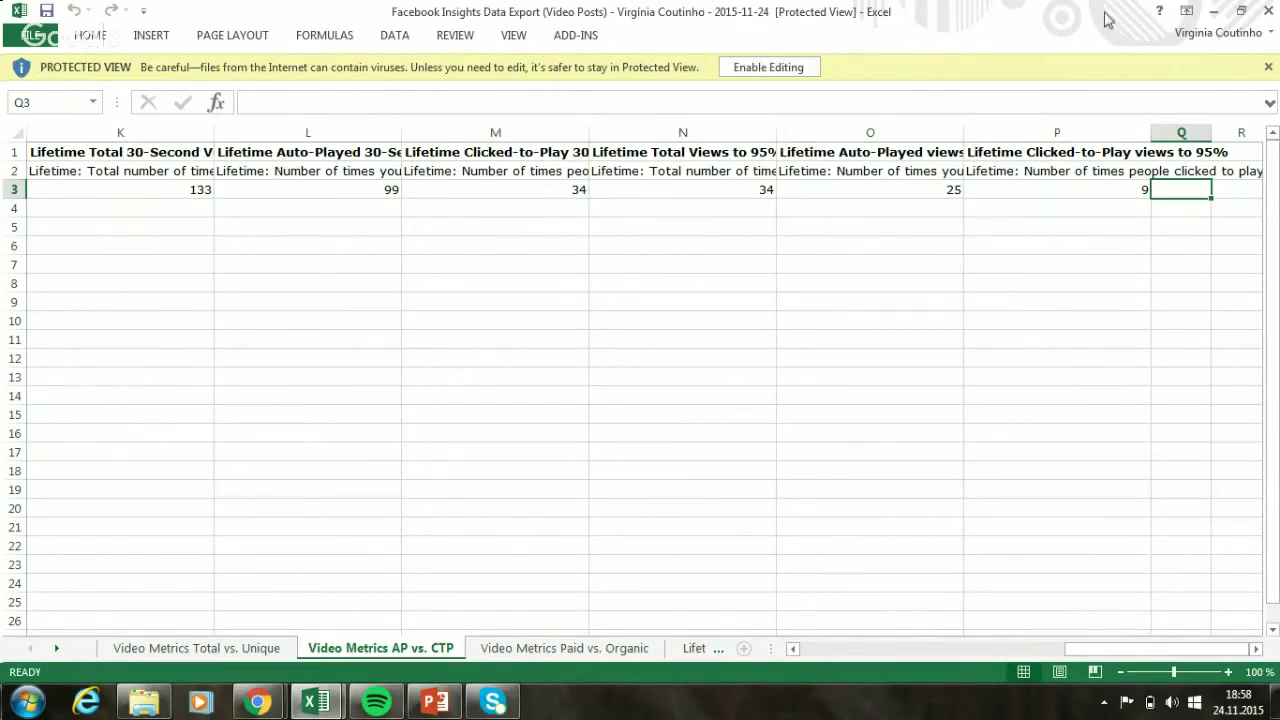
- Minimize both Excel workbooks to return to Chrome, and close the first Star Wars tab
left_click(1213, 15)
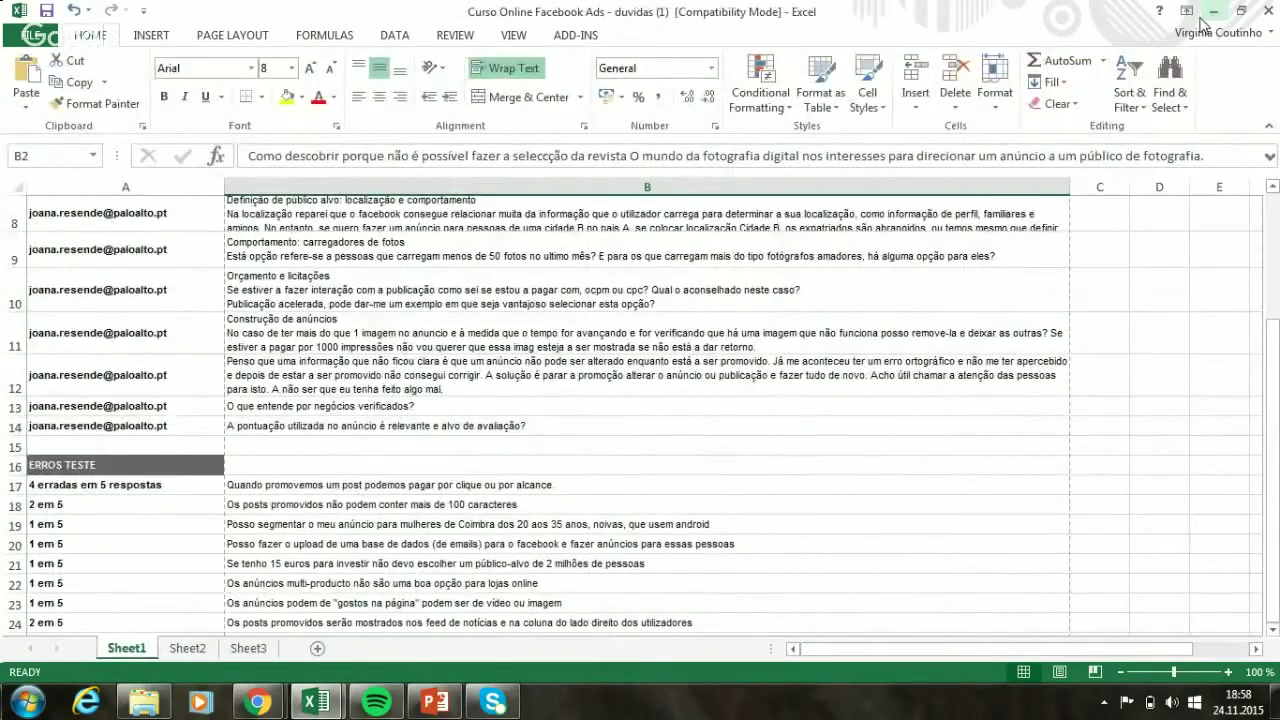
left_click(1212, 11)
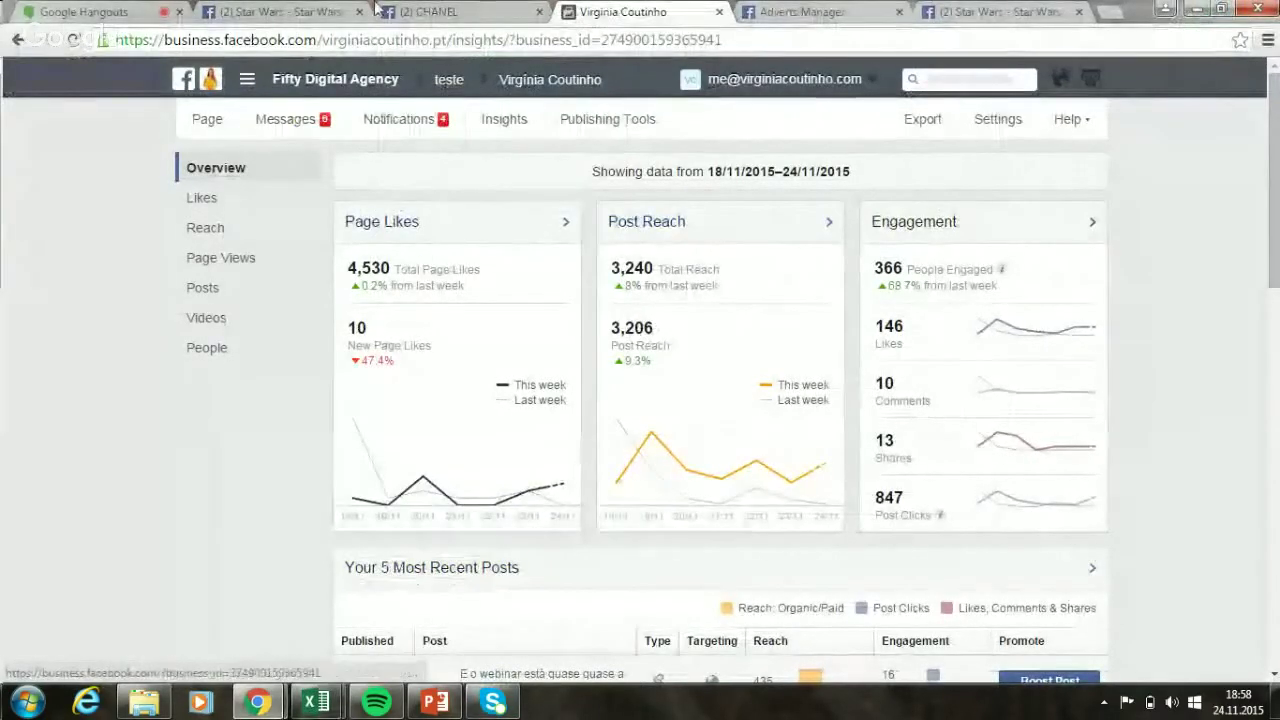
left_click(357, 12)
left_click(357, 12)
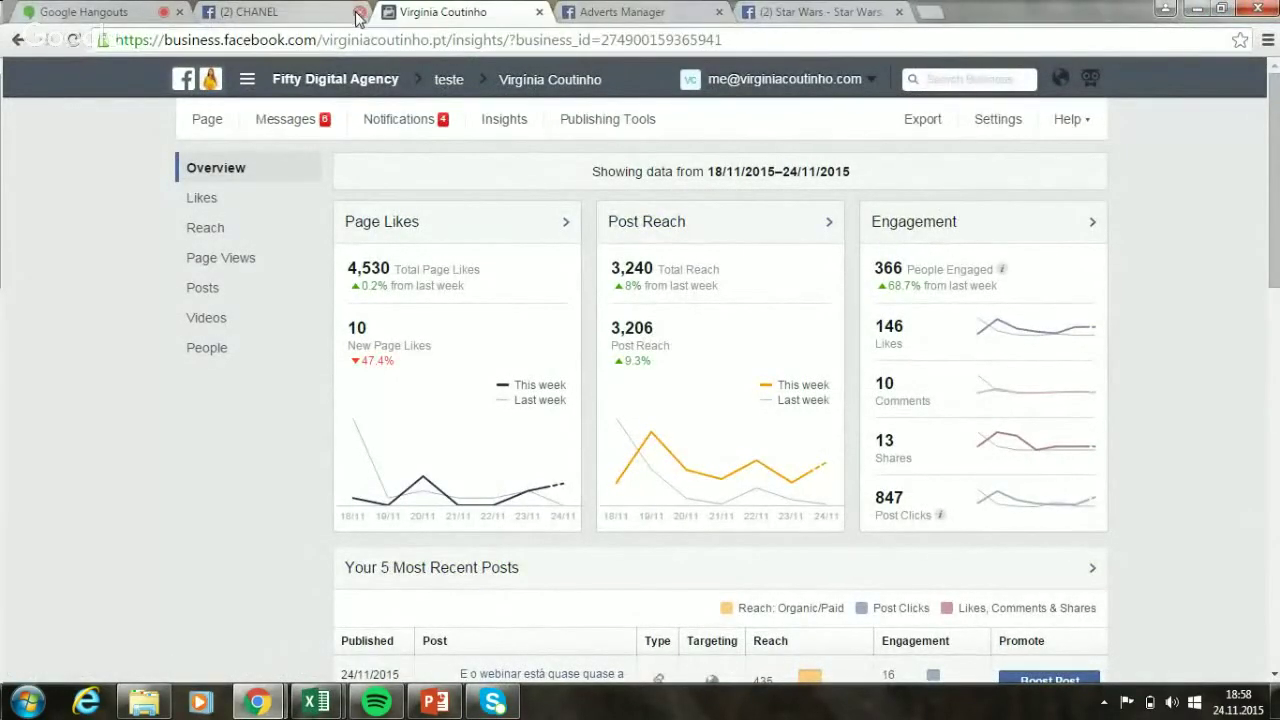
- Switch to the PowerPoint webinar deck, present slide 14, advance to the Anúncios de Vídeo slide, and exit the slide show
left_click(434, 702)
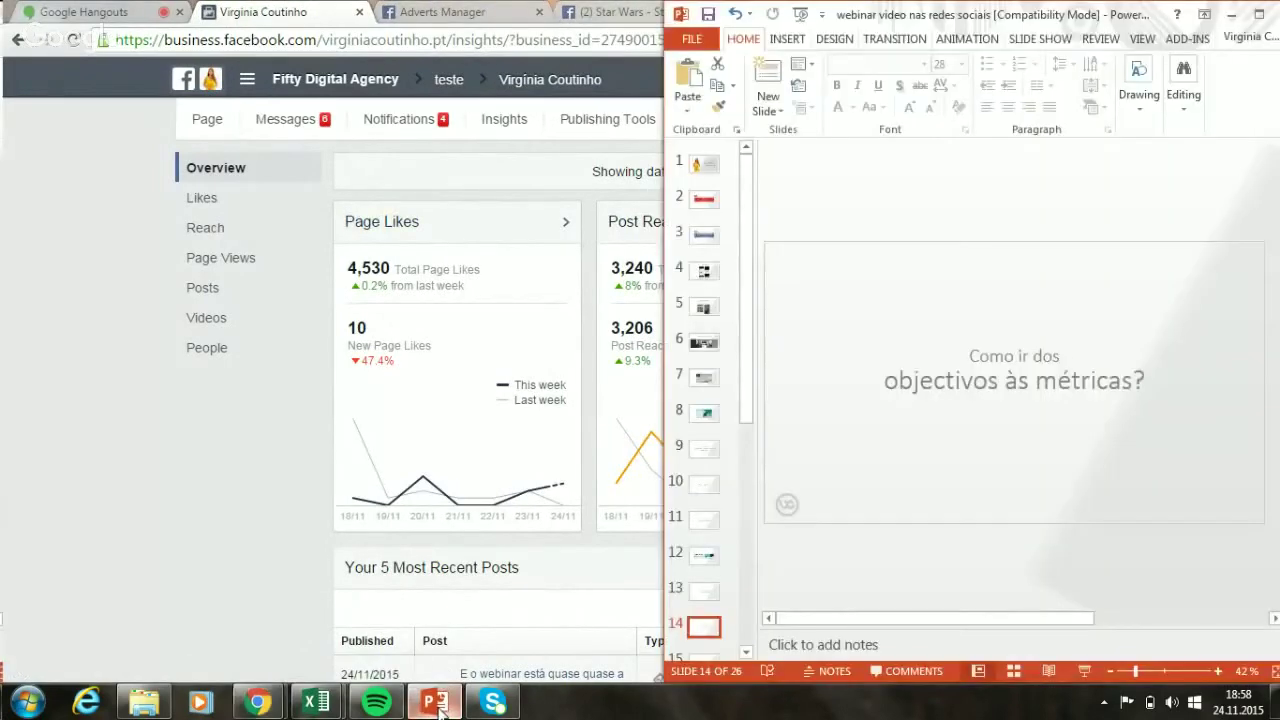
left_click(1083, 672)
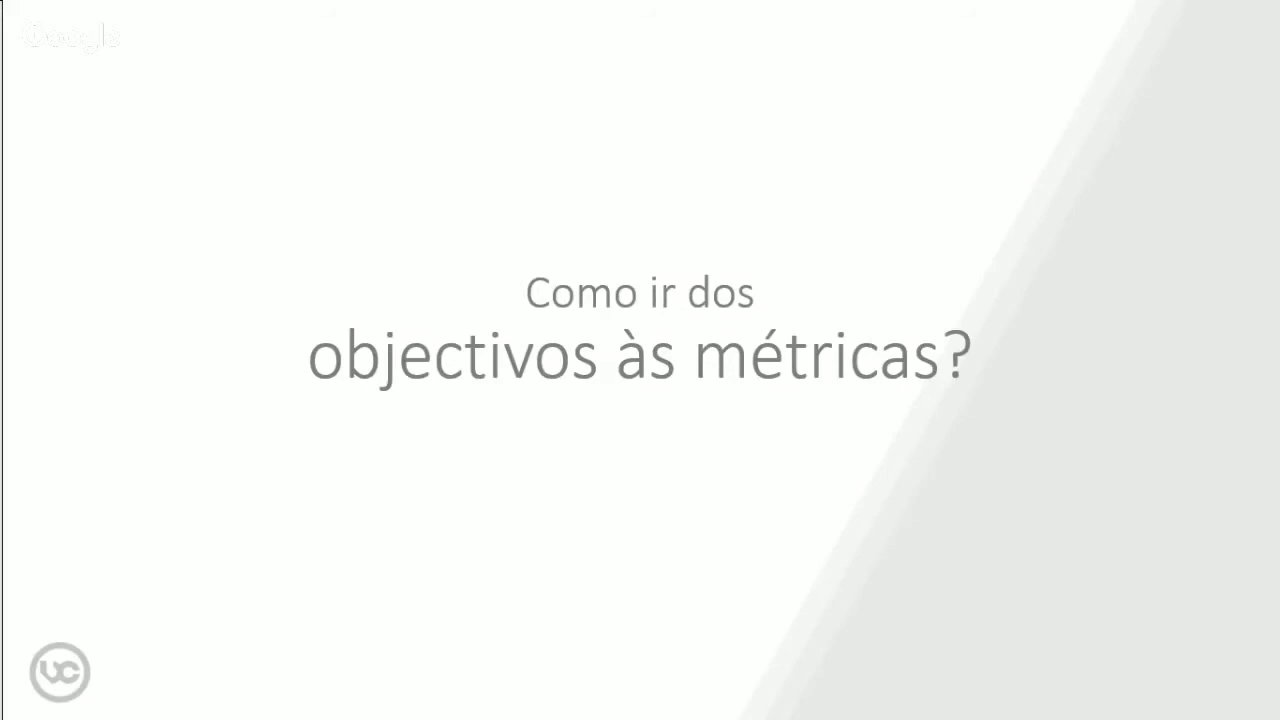
key("Right")
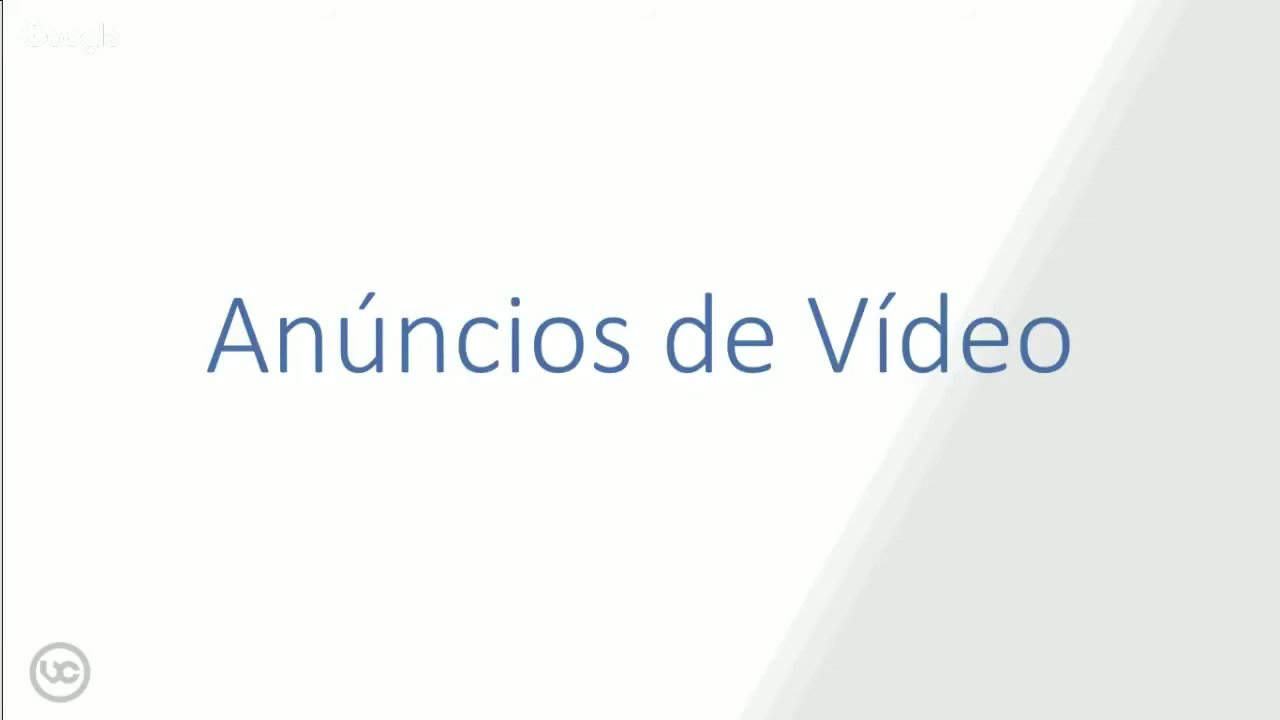
key("Escape")
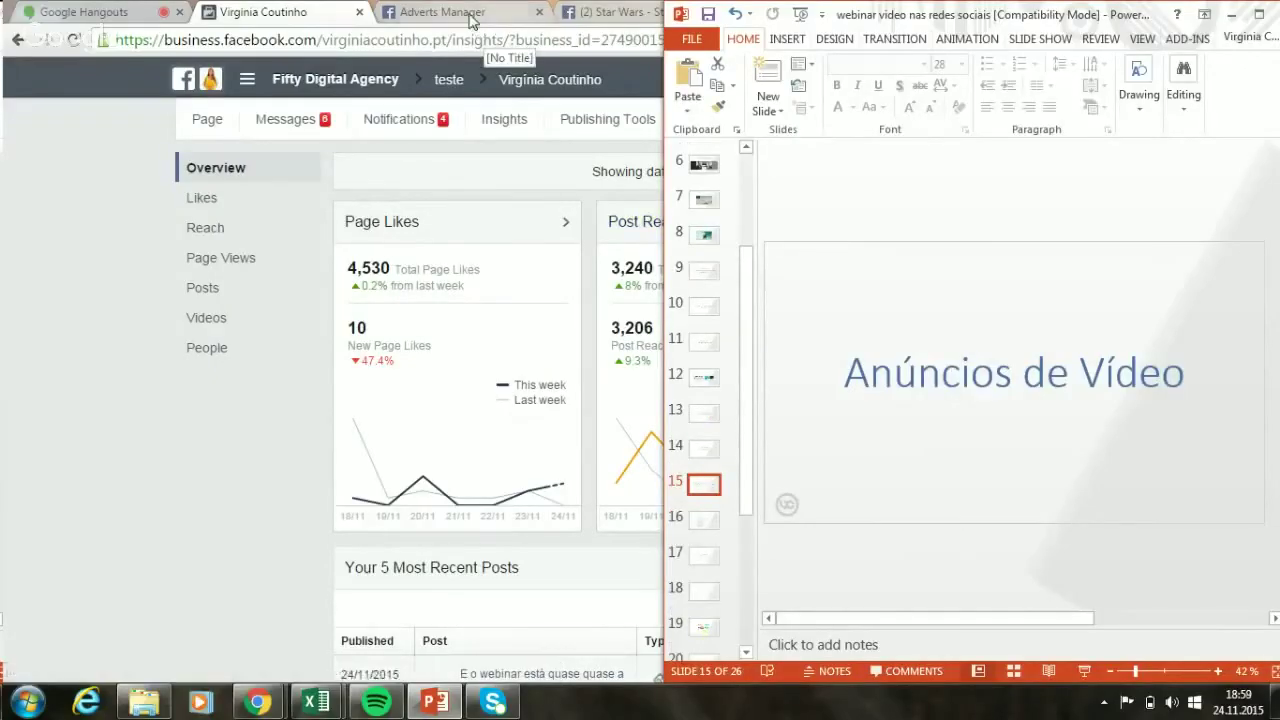
- In the Adverts Manager tab, create a campaign with the Get video views objective for the Cao brancooo Page
left_click(468, 18)
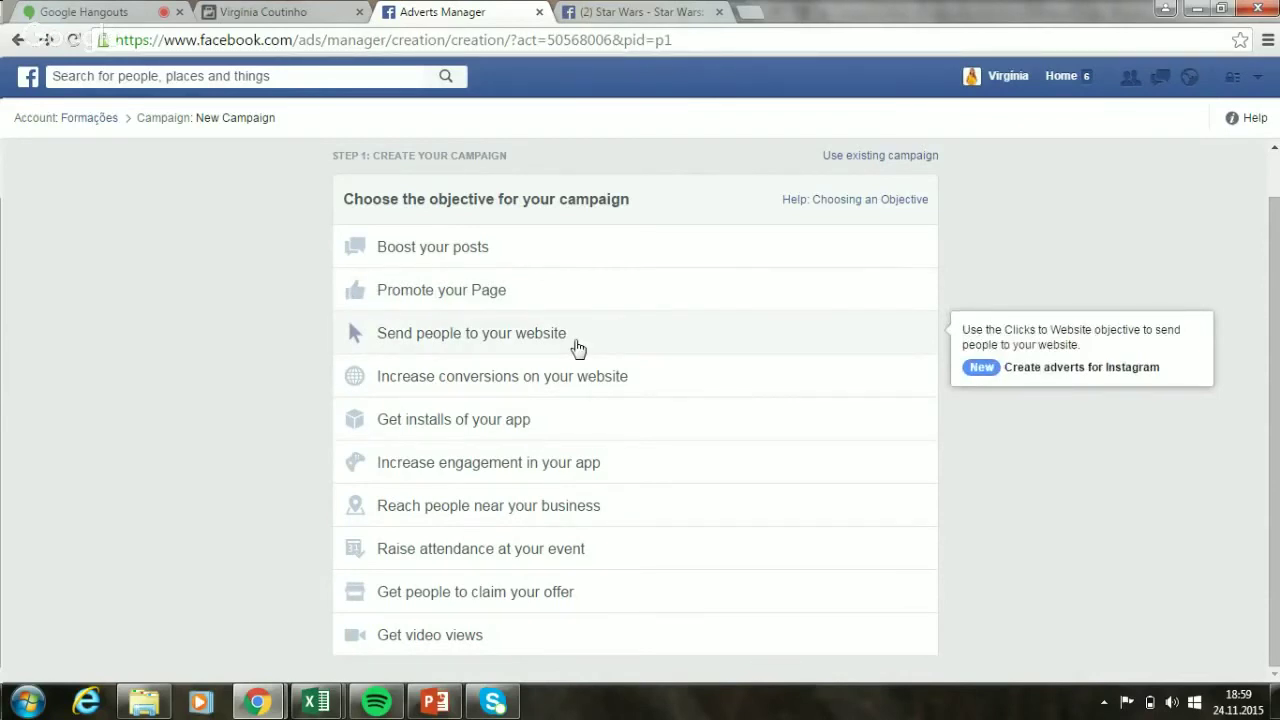
left_click(375, 640)
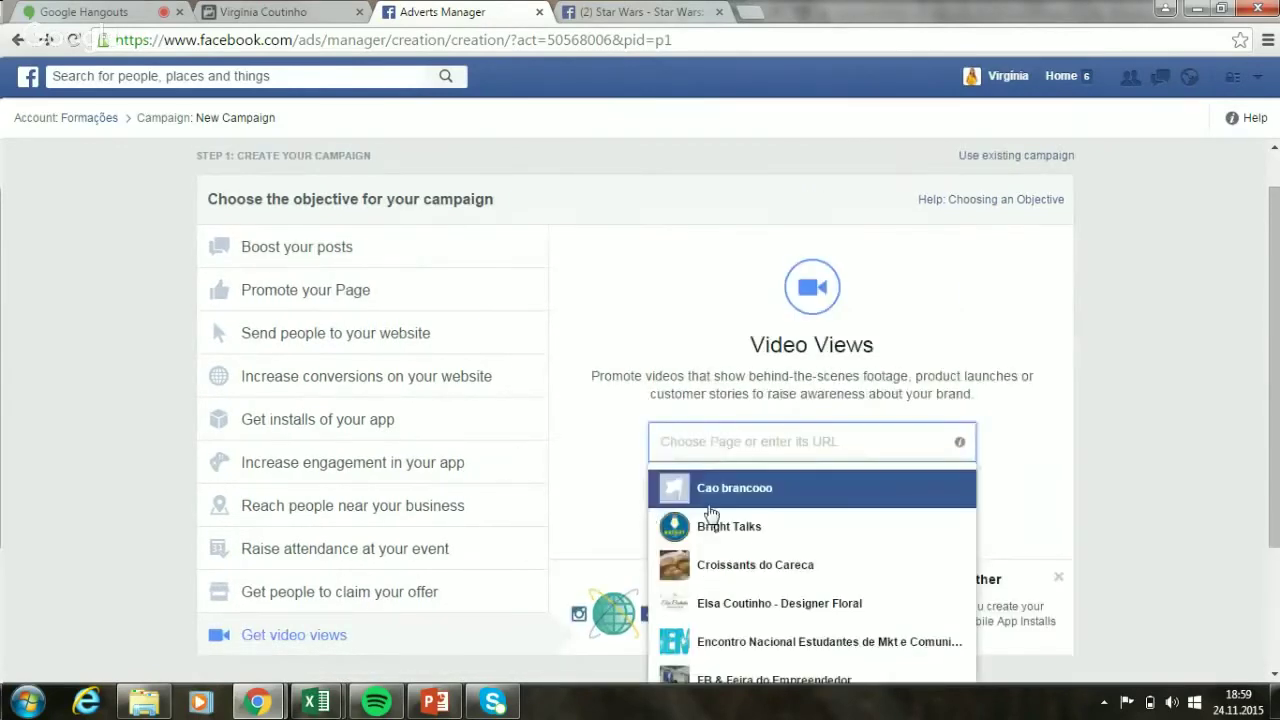
left_click(724, 490)
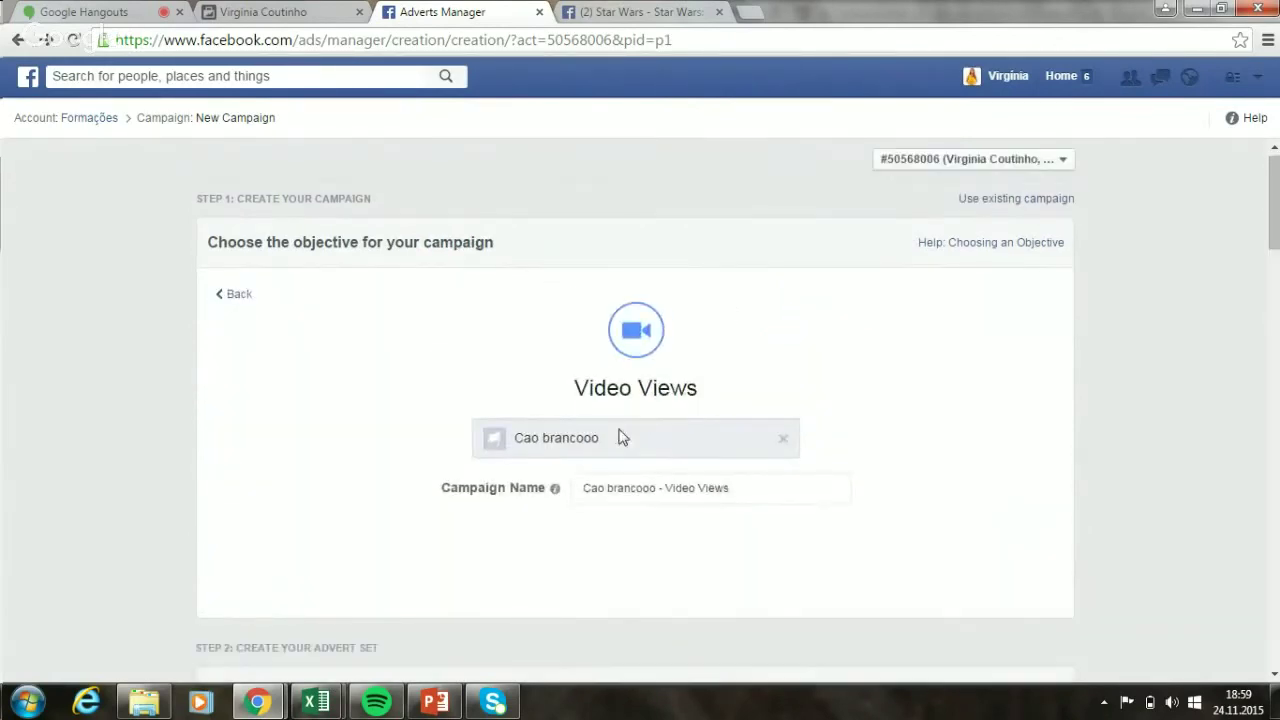
- Review the campaign form from the advert set's optimisation and bidding options through the video, text, call-to-action and placement settings
left_click_drag(1277, 218, 1277, 418)
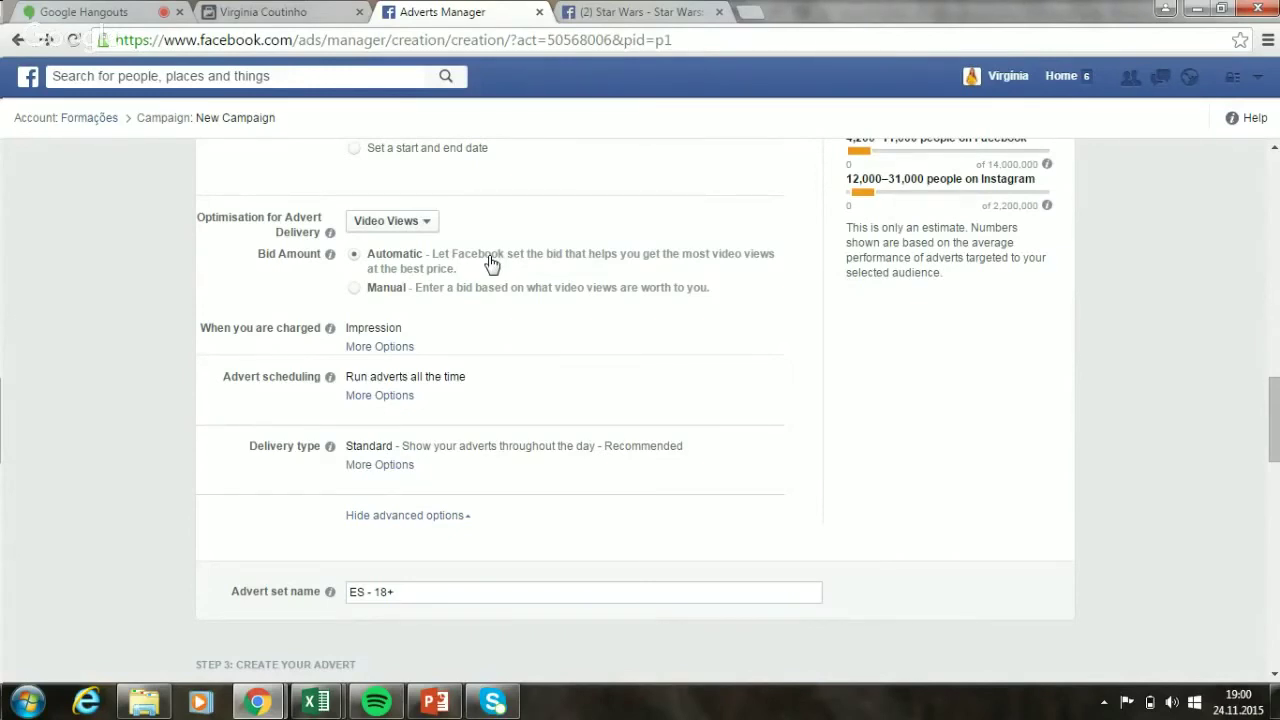
left_click_drag(1277, 411, 1277, 503)
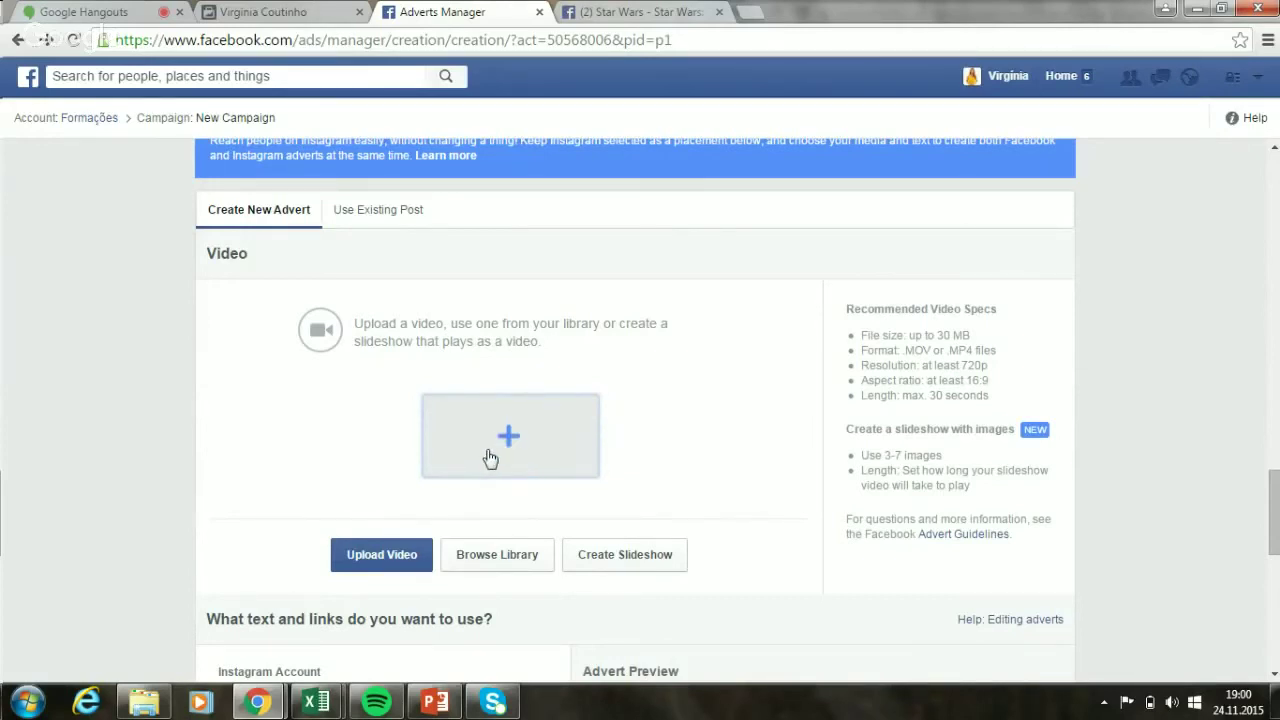
left_click_drag(1272, 489, 1276, 558)
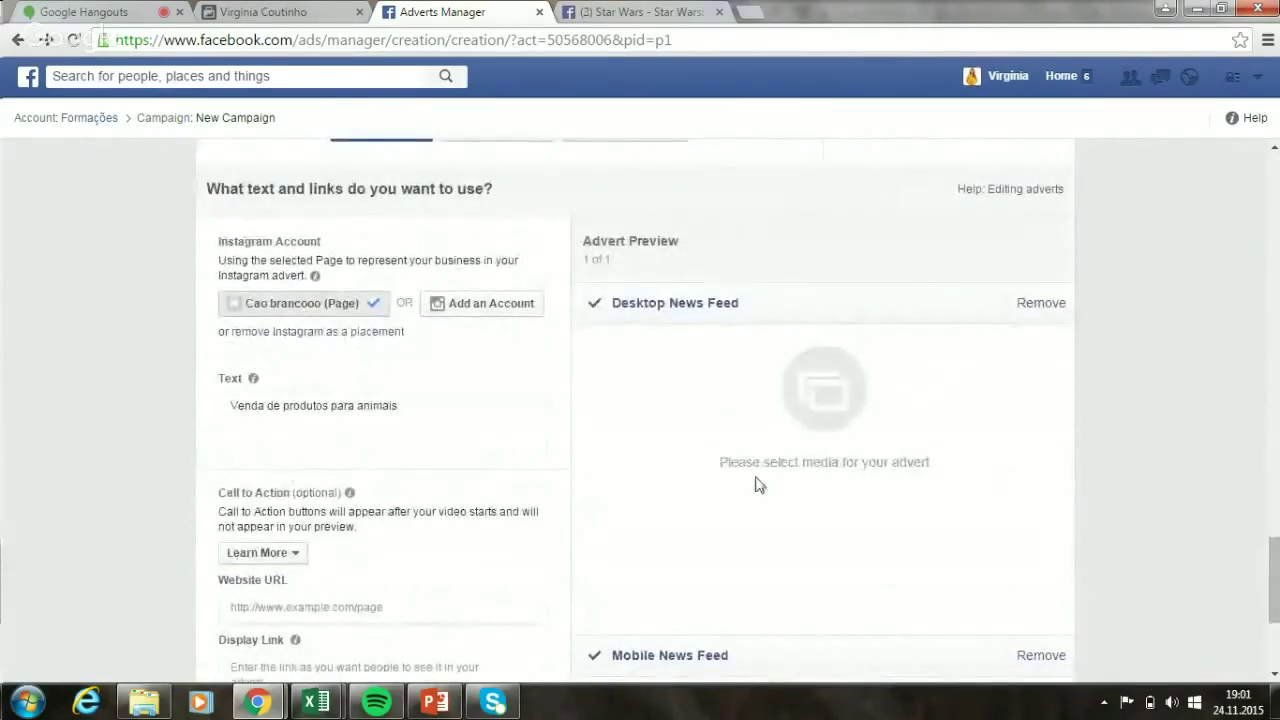
left_click_drag(1272, 540, 1277, 600)
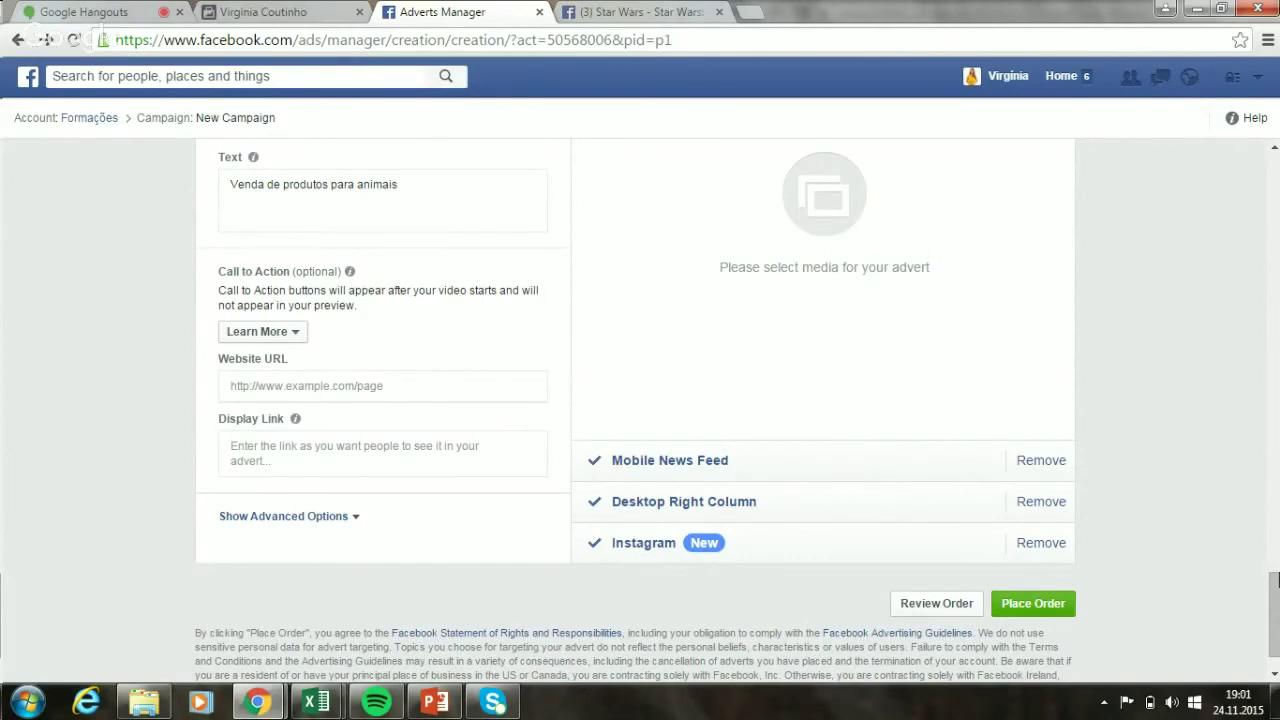
left_click_drag(1275, 595, 1275, 505)
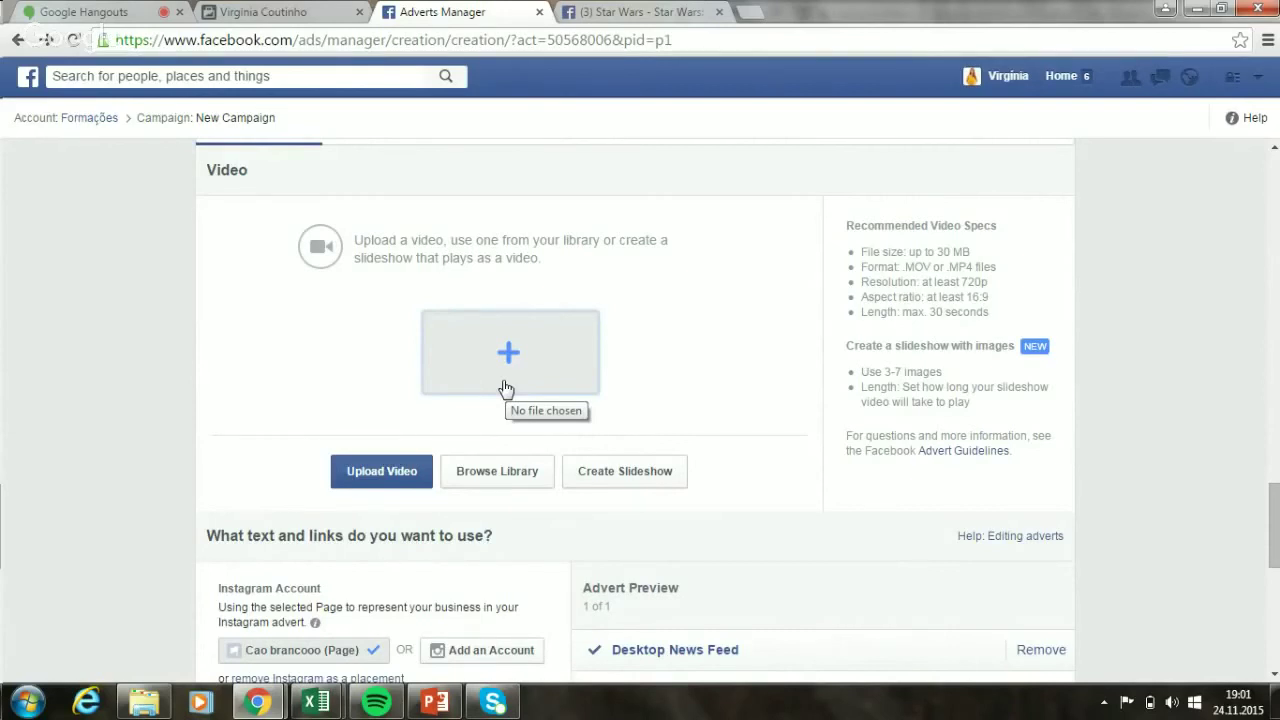
- Start a slideshow using three library images: the light-blue OFERTA banner, the red 75 course banner and the red-and-white 50 Facebook Ads banner
left_click(645, 477)
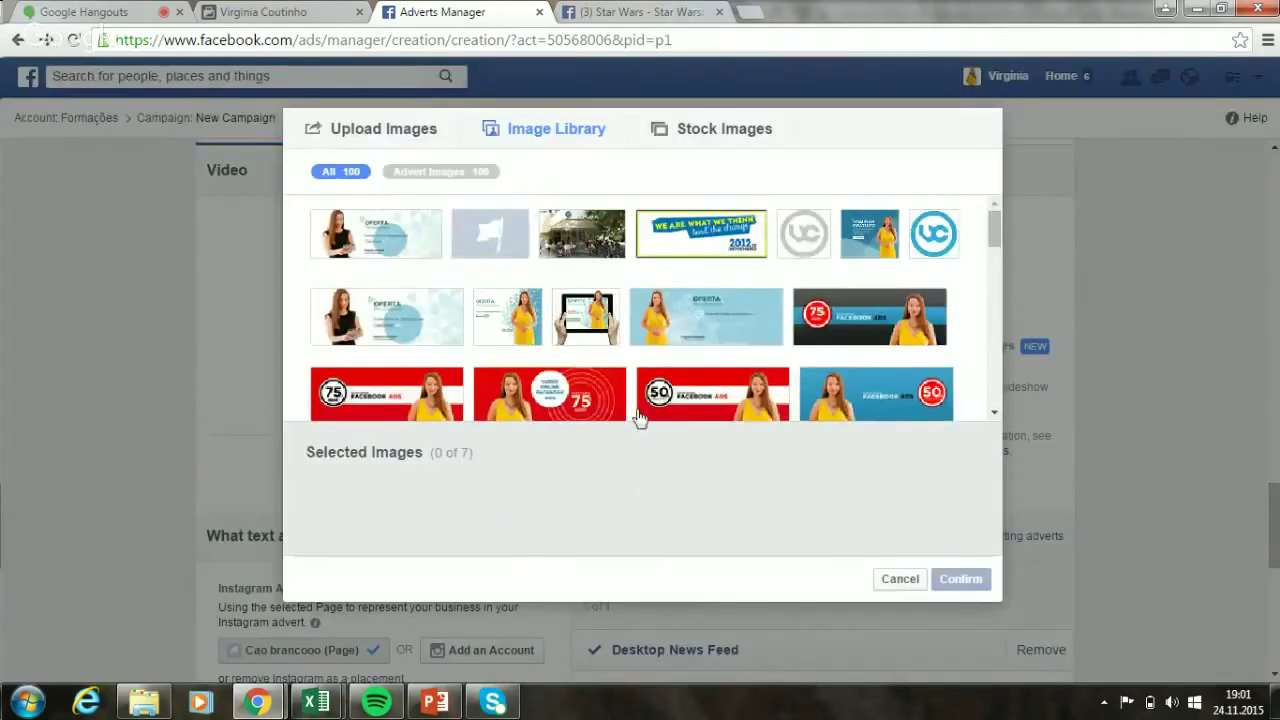
left_click(704, 318)
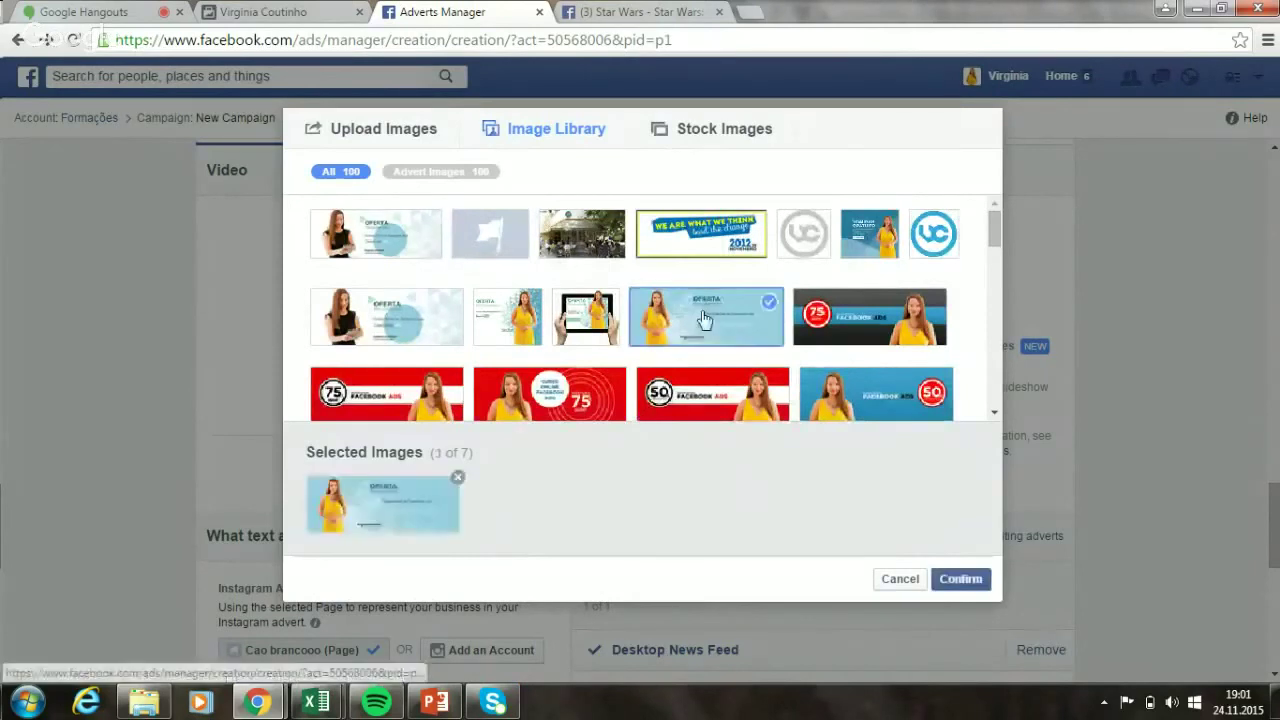
left_click(571, 390)
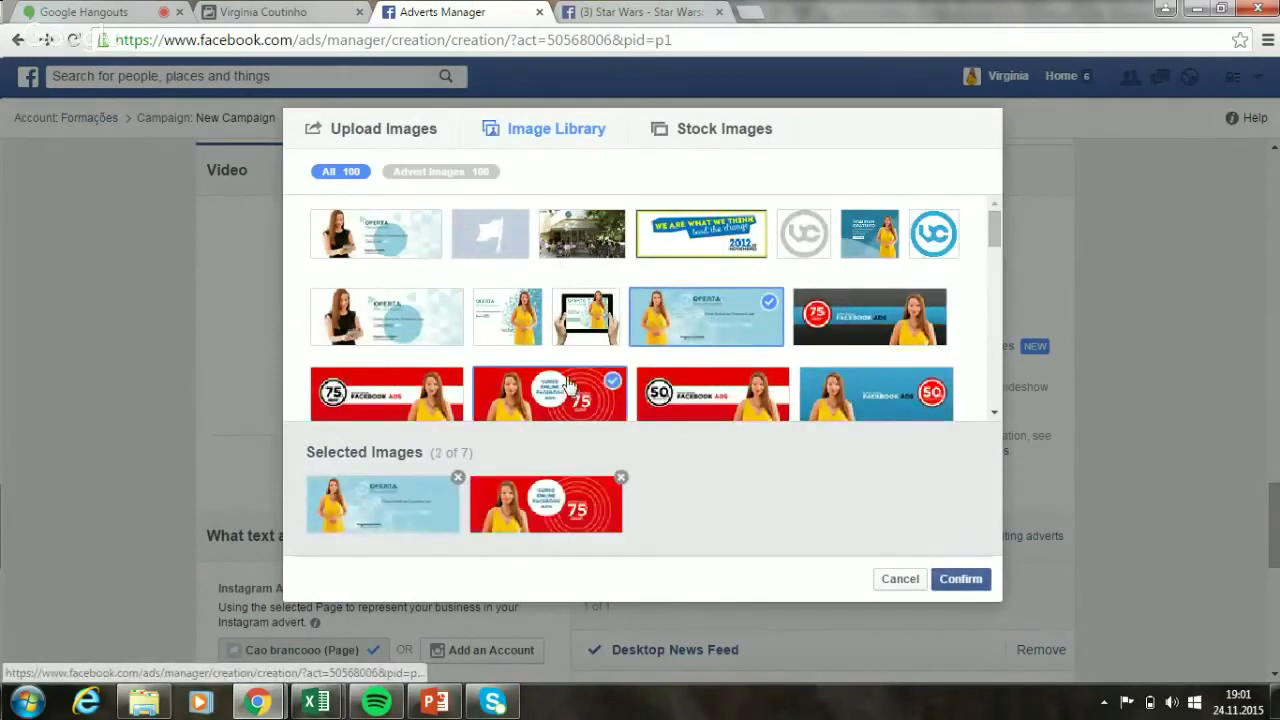
left_click(720, 395)
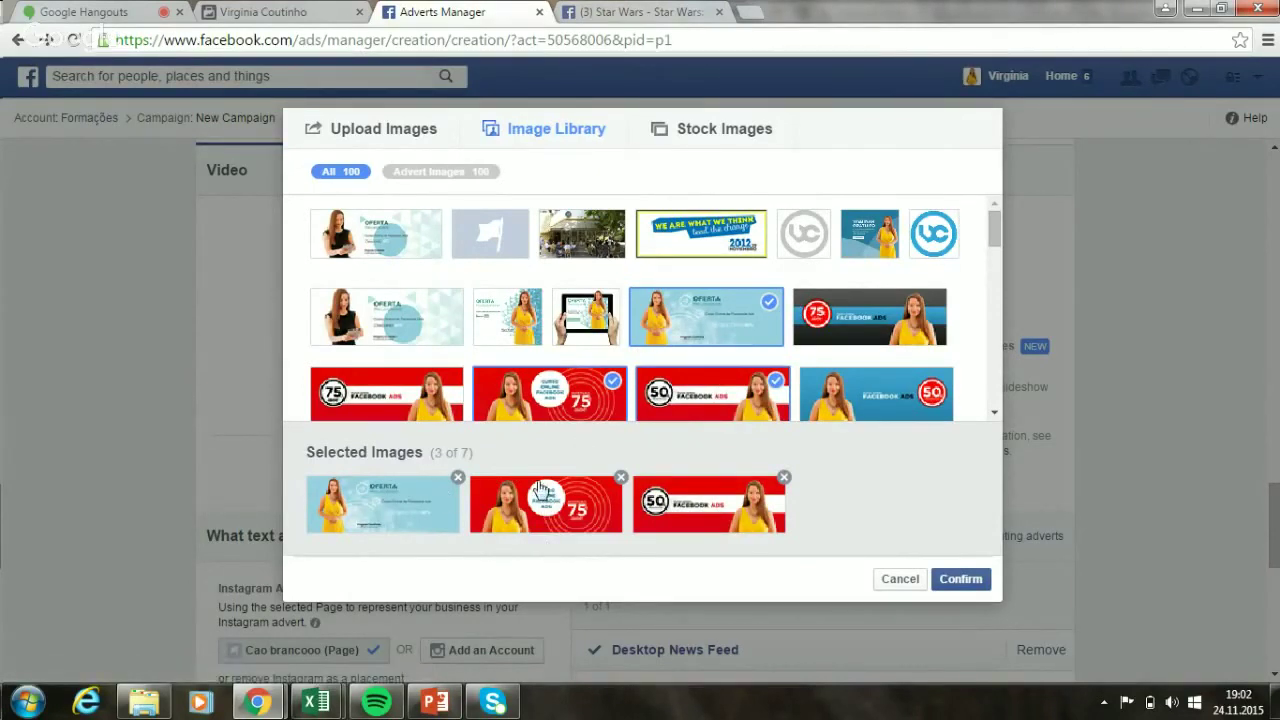
left_click(961, 580)
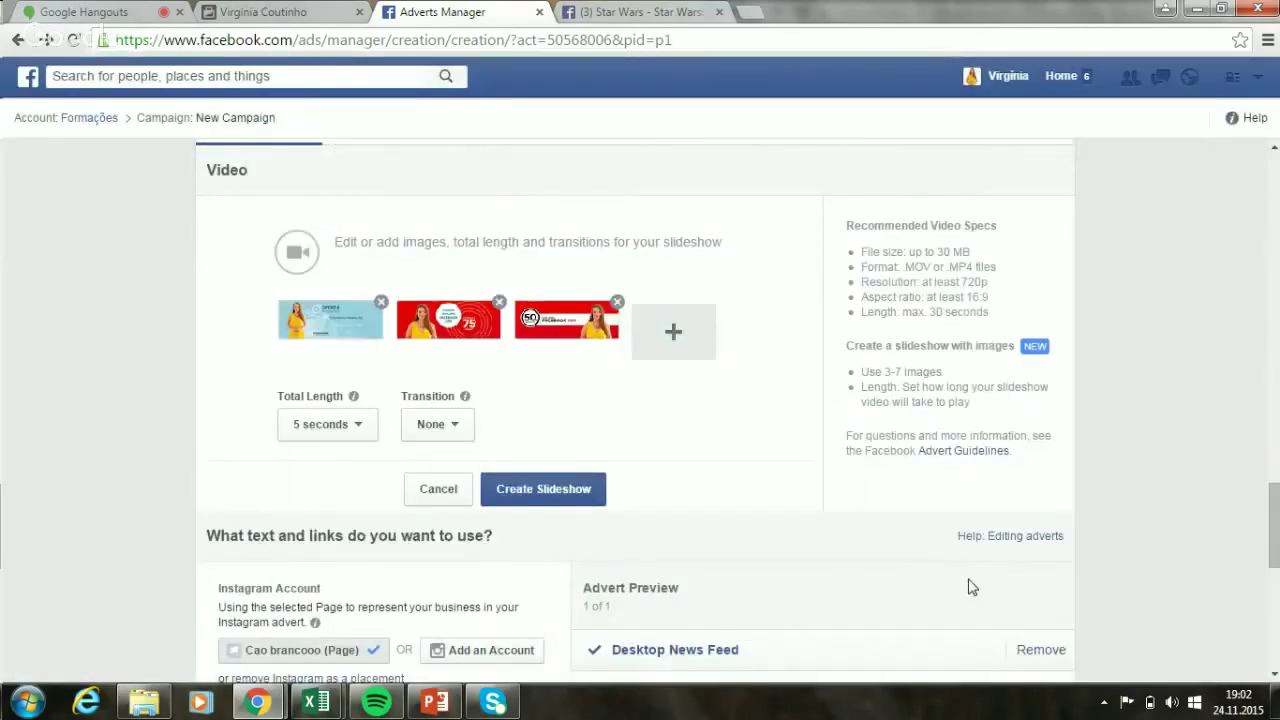
- Inspect the slideshow's available Total Length and Transition options, keeping 5 seconds and None
left_click(361, 441)
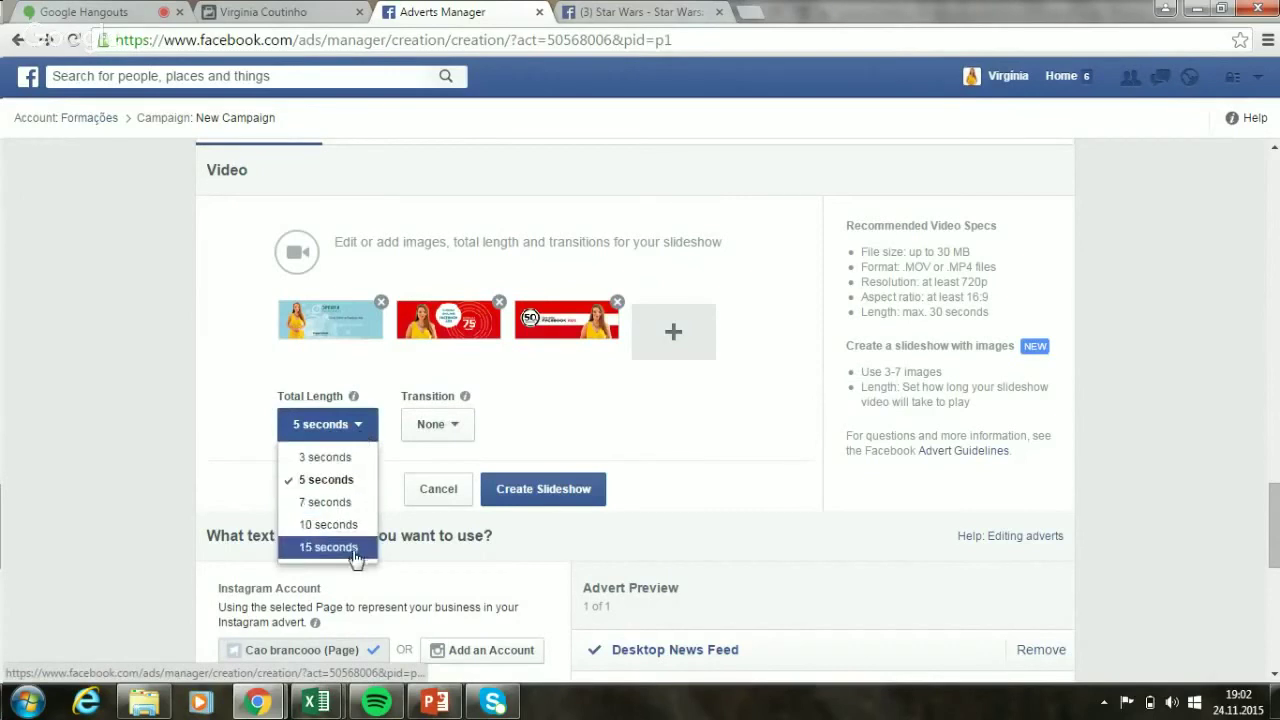
left_click(453, 430)
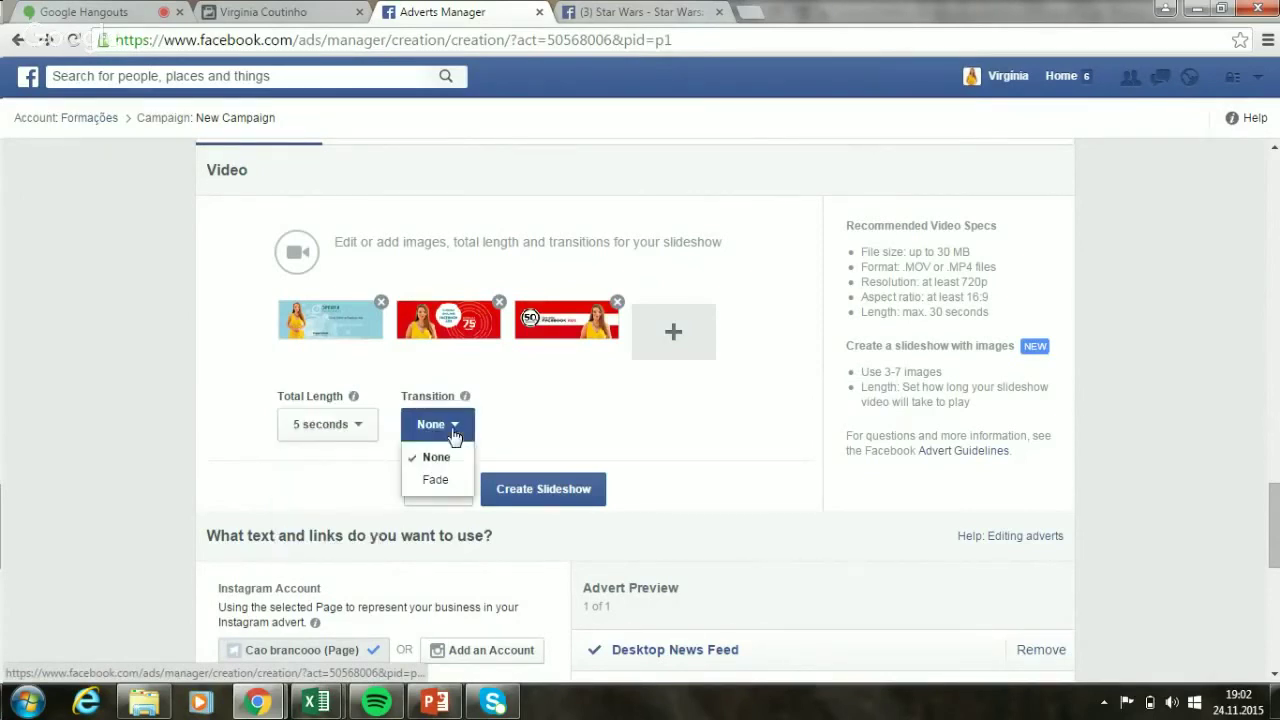
left_click(557, 421)
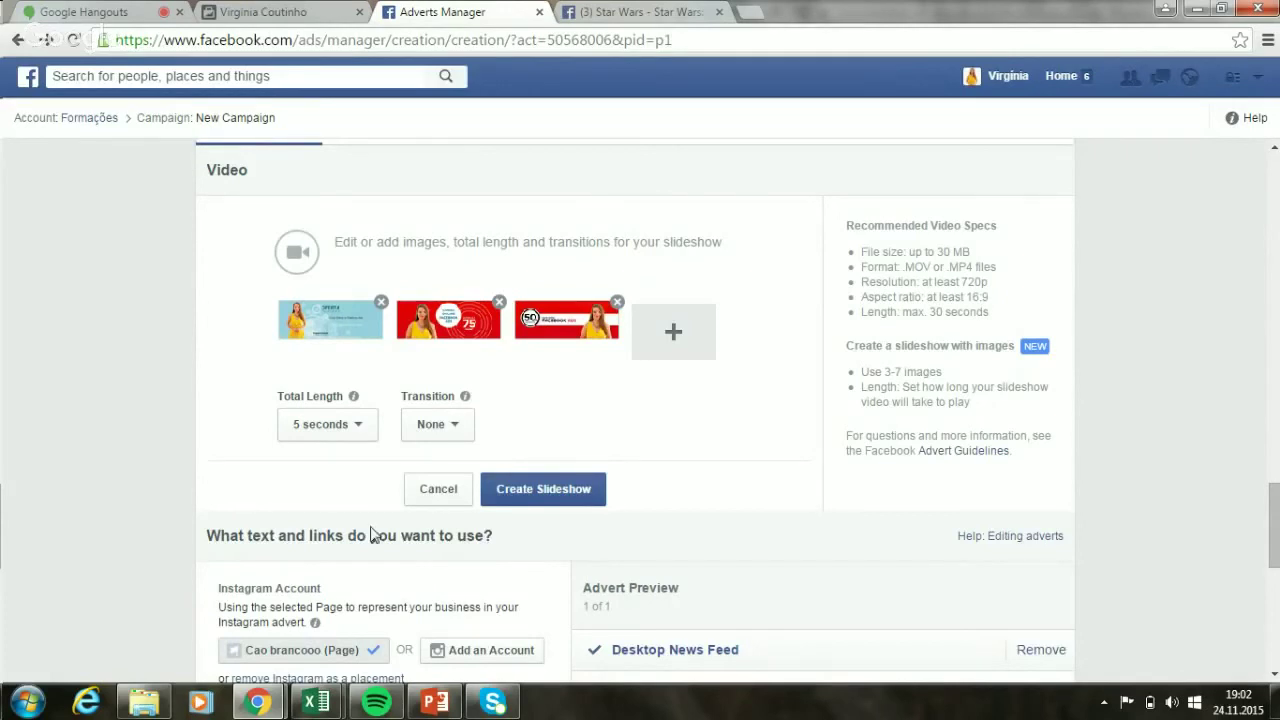
- Switch back to the PowerPoint webinar deck and start the slide show from the Anúncios de Vídeo slide
left_click(437, 702)
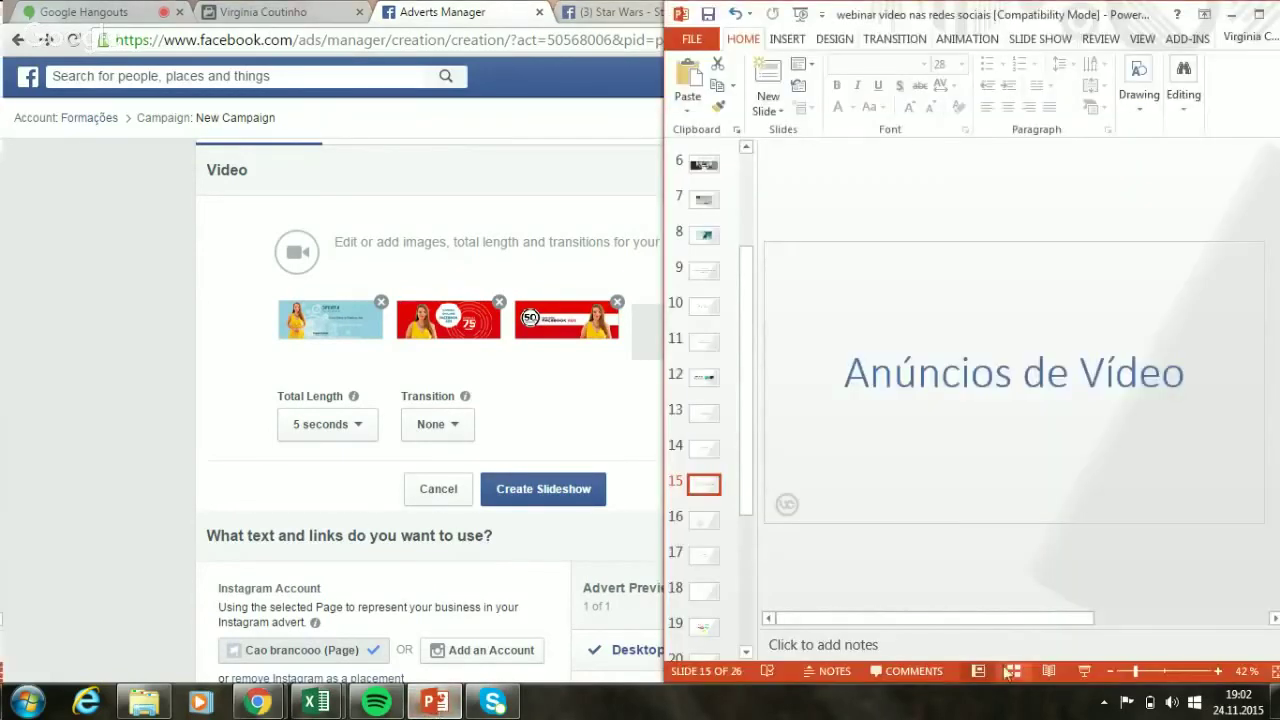
left_click(1083, 671)
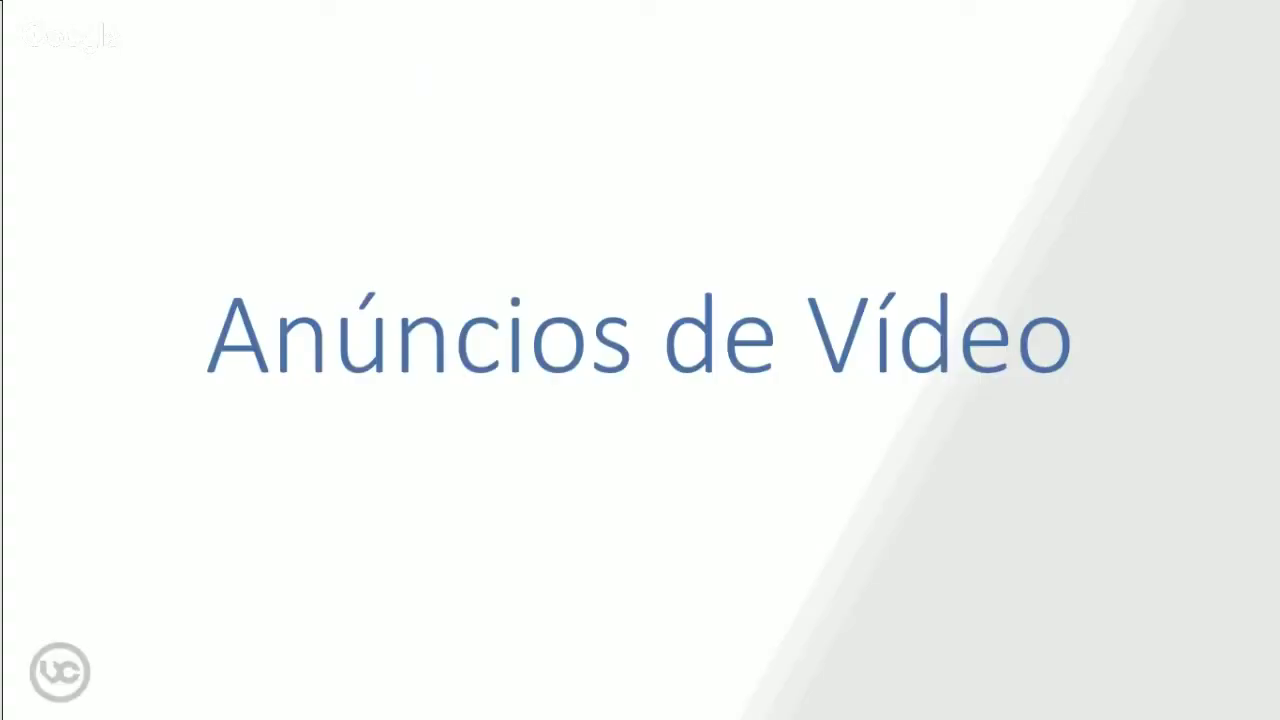